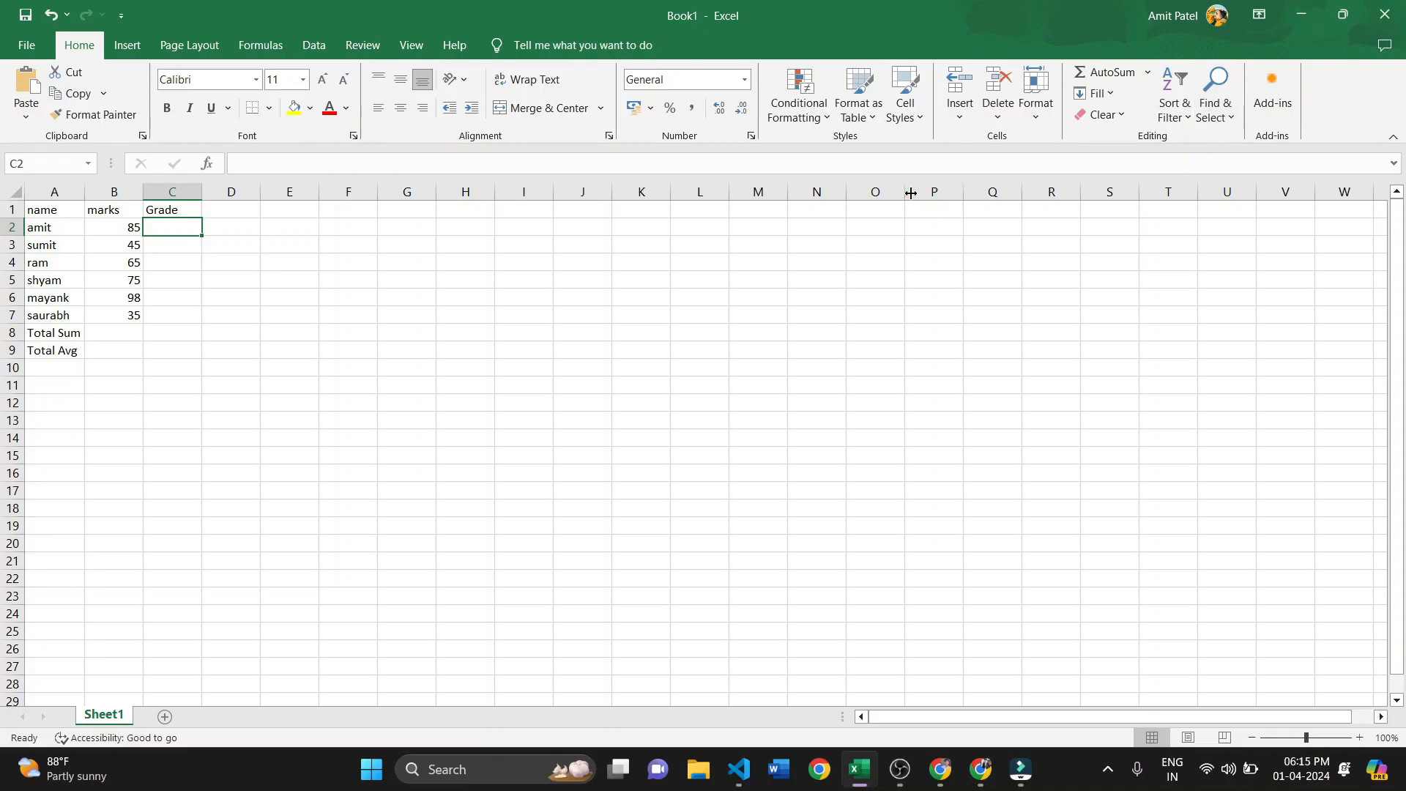
# Enter the formula =SUM(B2:B7) in cell B8 to total the marks
pyautogui.click(113, 331)
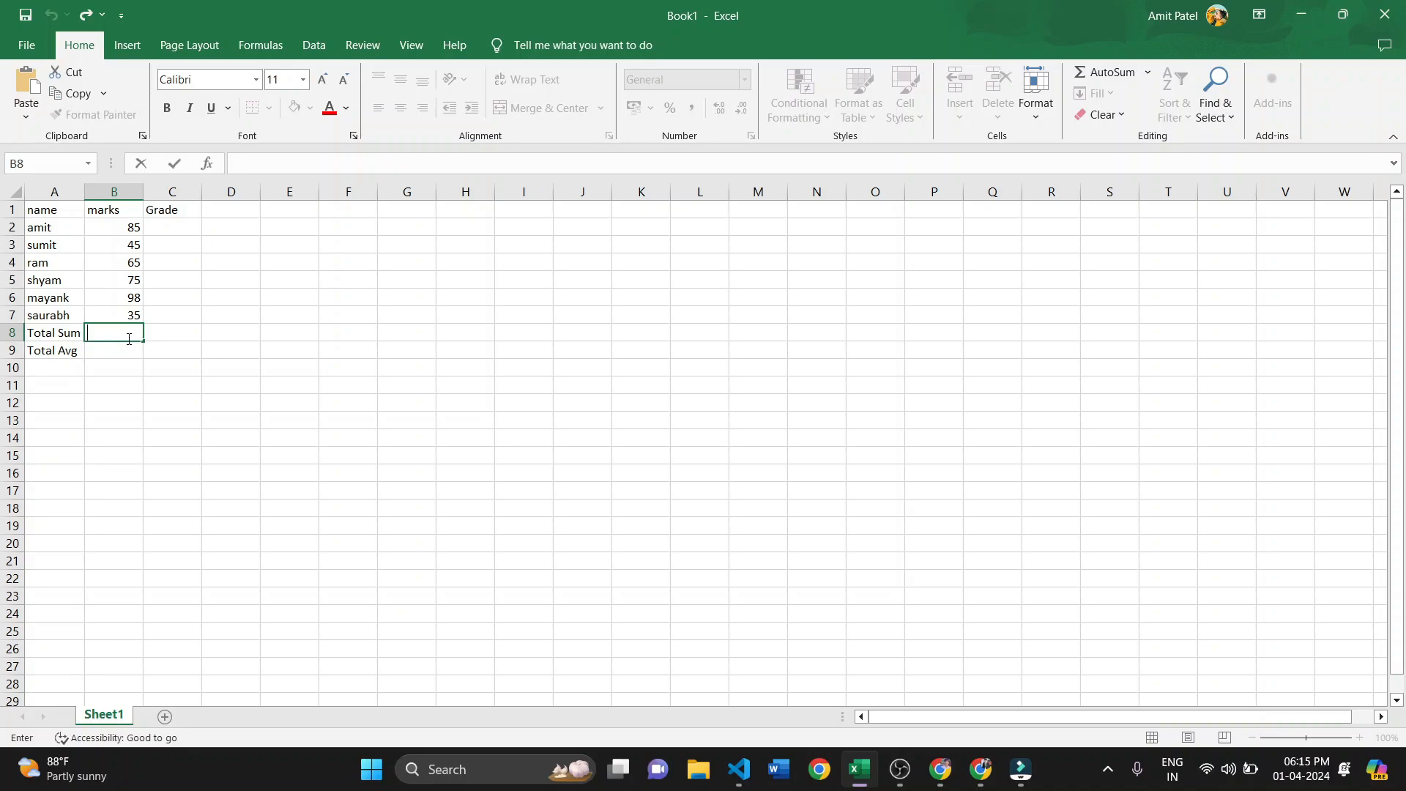
pyautogui.write('=')
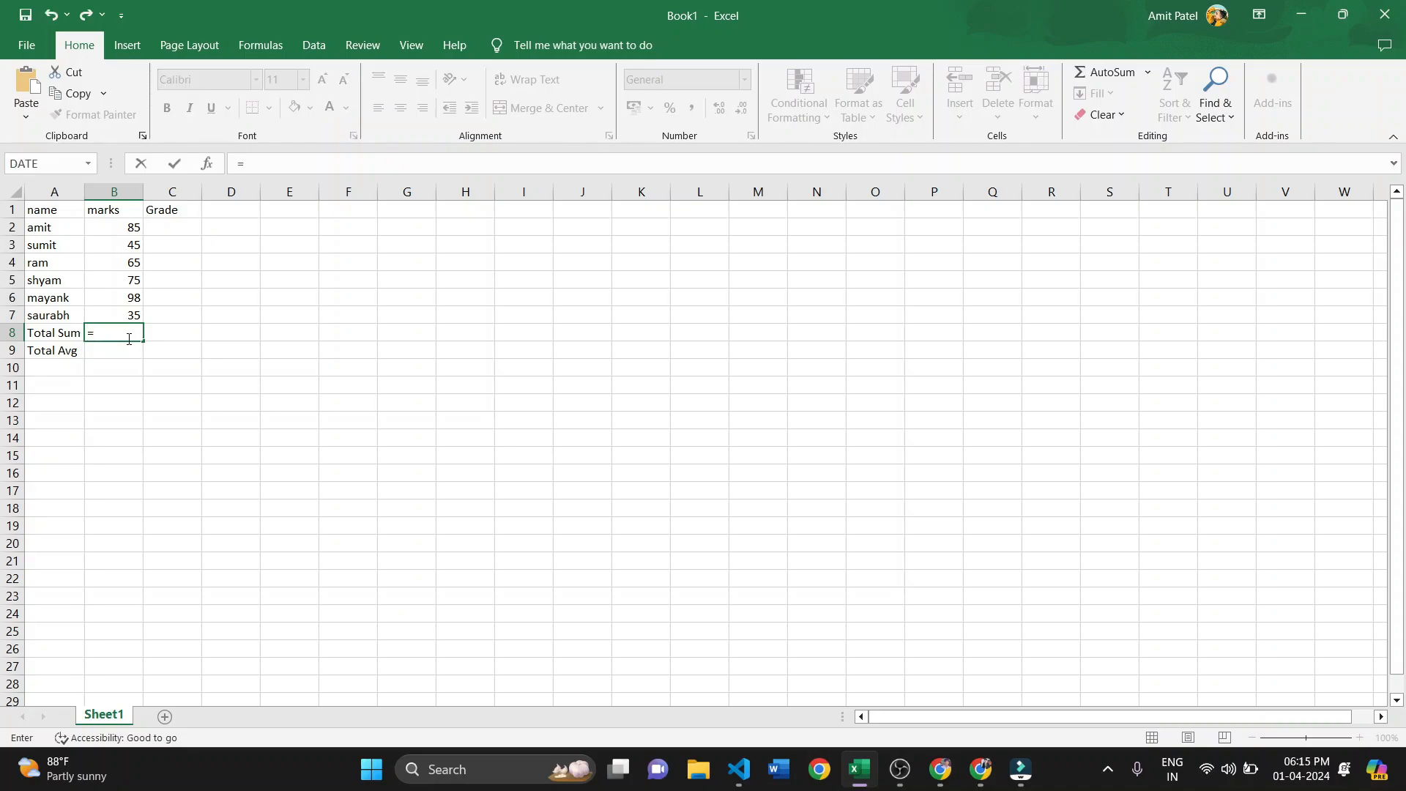
pyautogui.write('SUM')
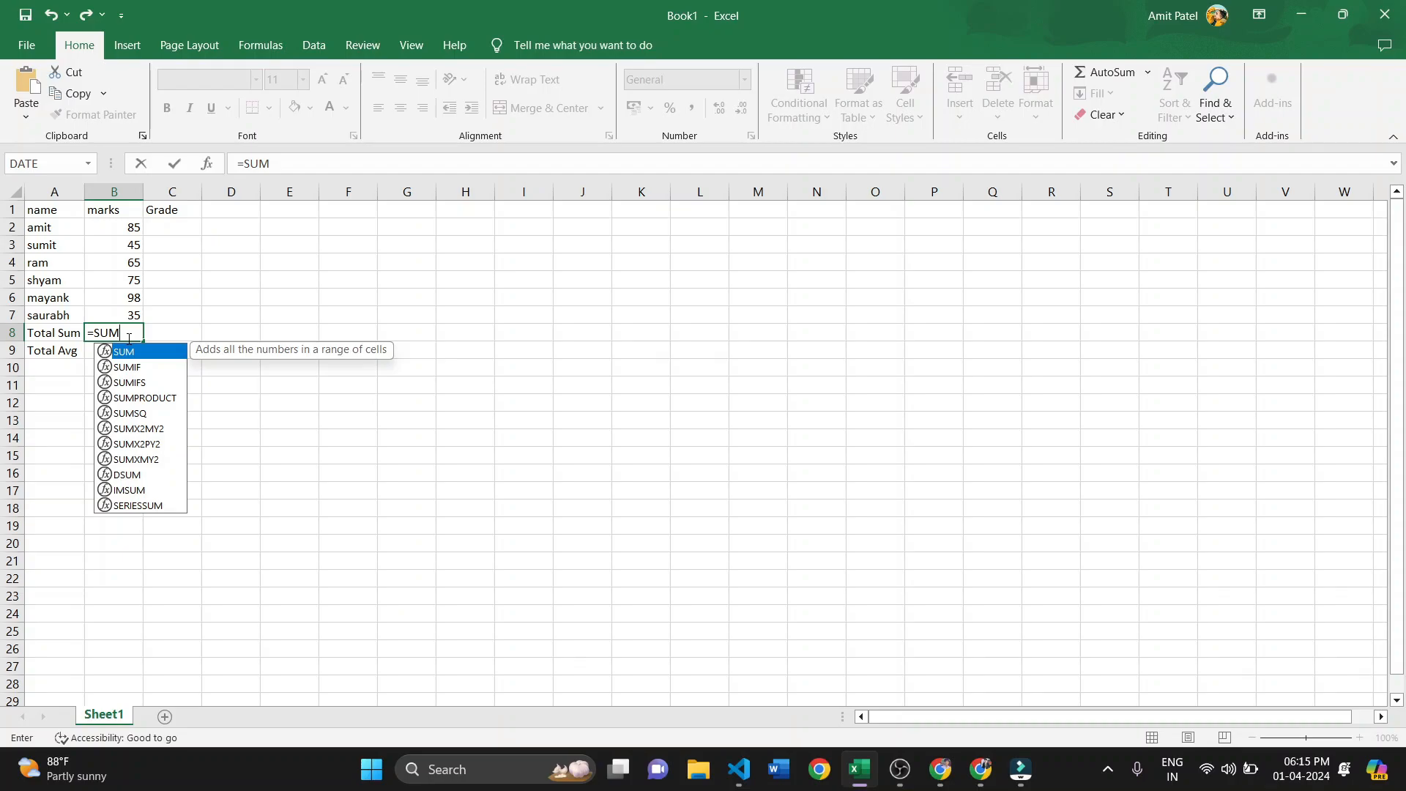
pyautogui.write('(')
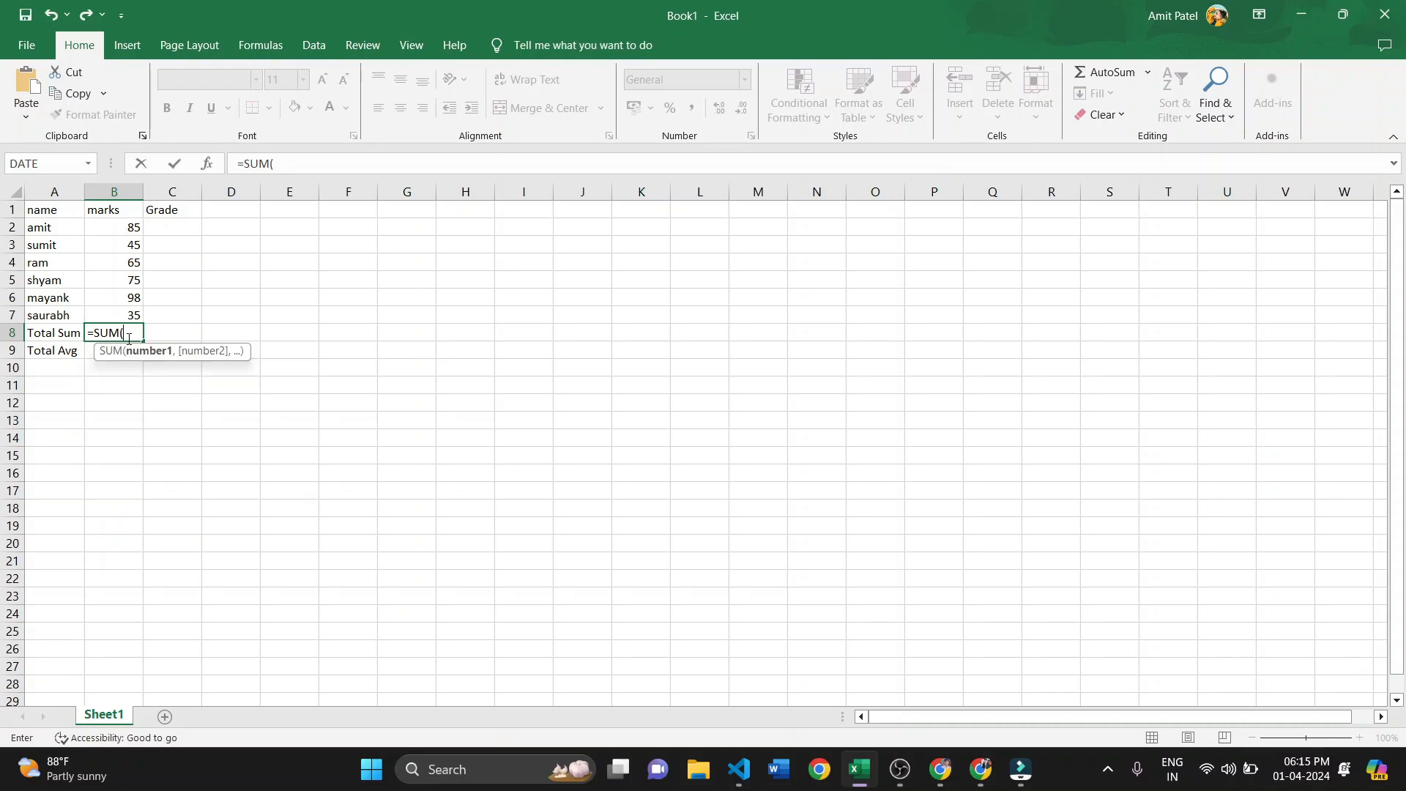
pyautogui.click(102, 226)
pyautogui.moveTo(102, 226); pyautogui.dragTo(129, 313)
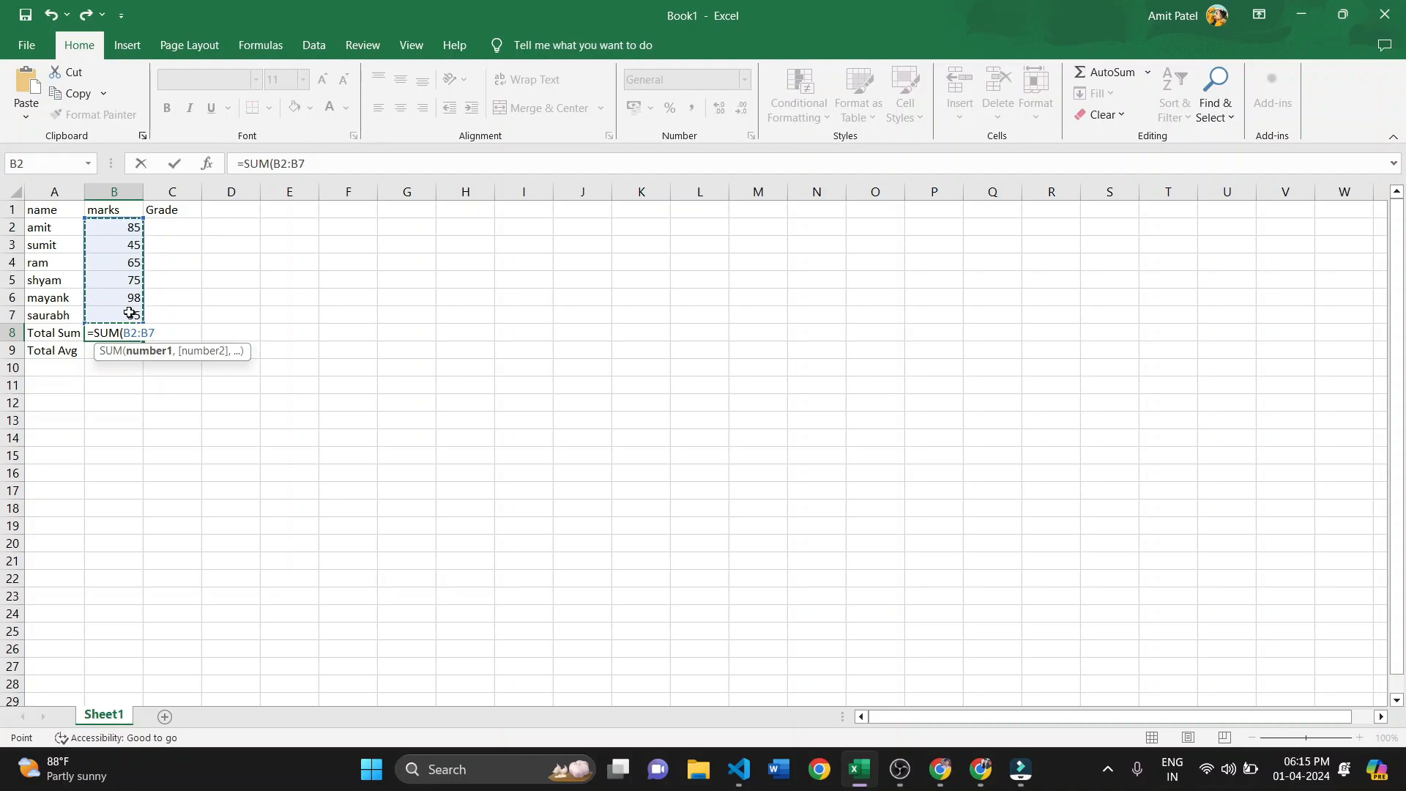
pyautogui.write(')')
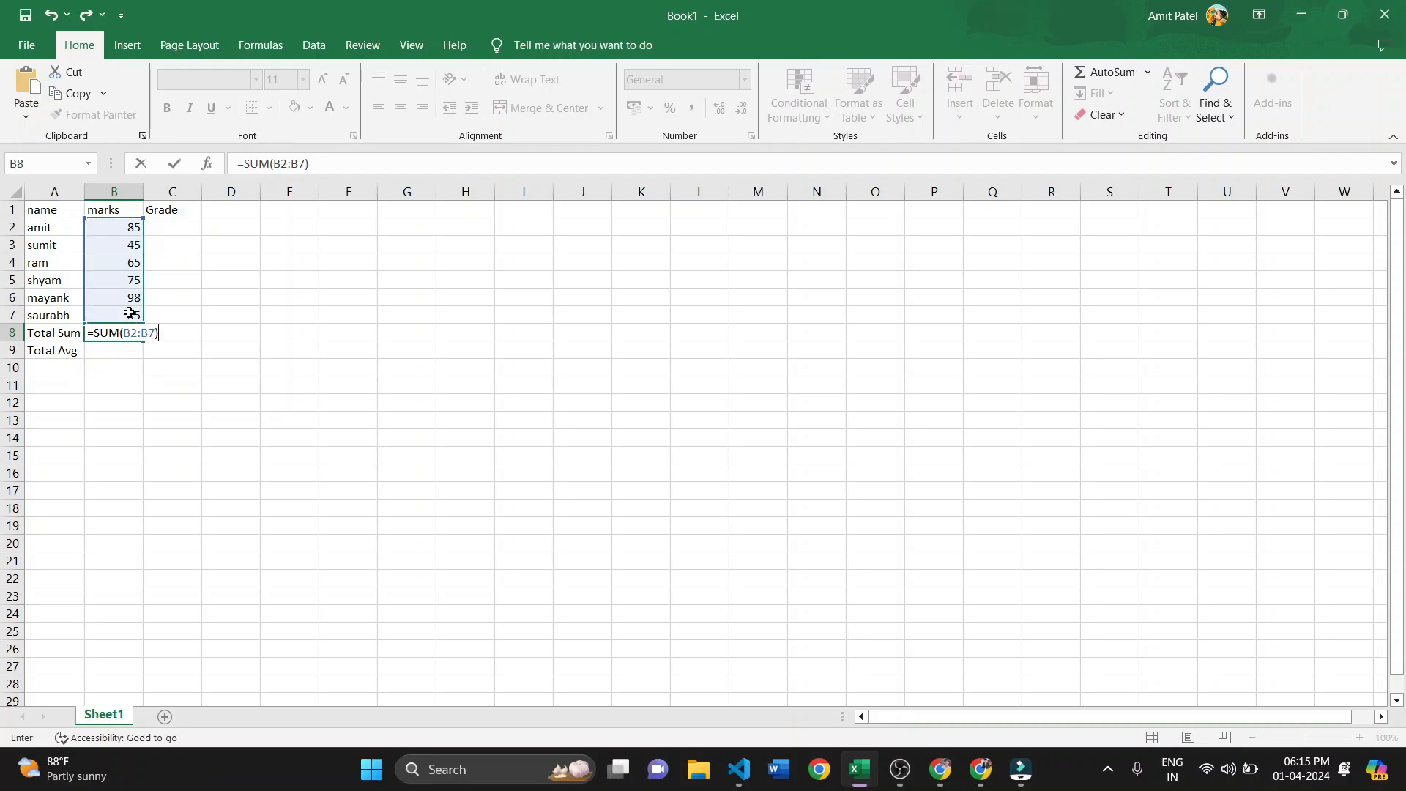
pyautogui.press('Return')
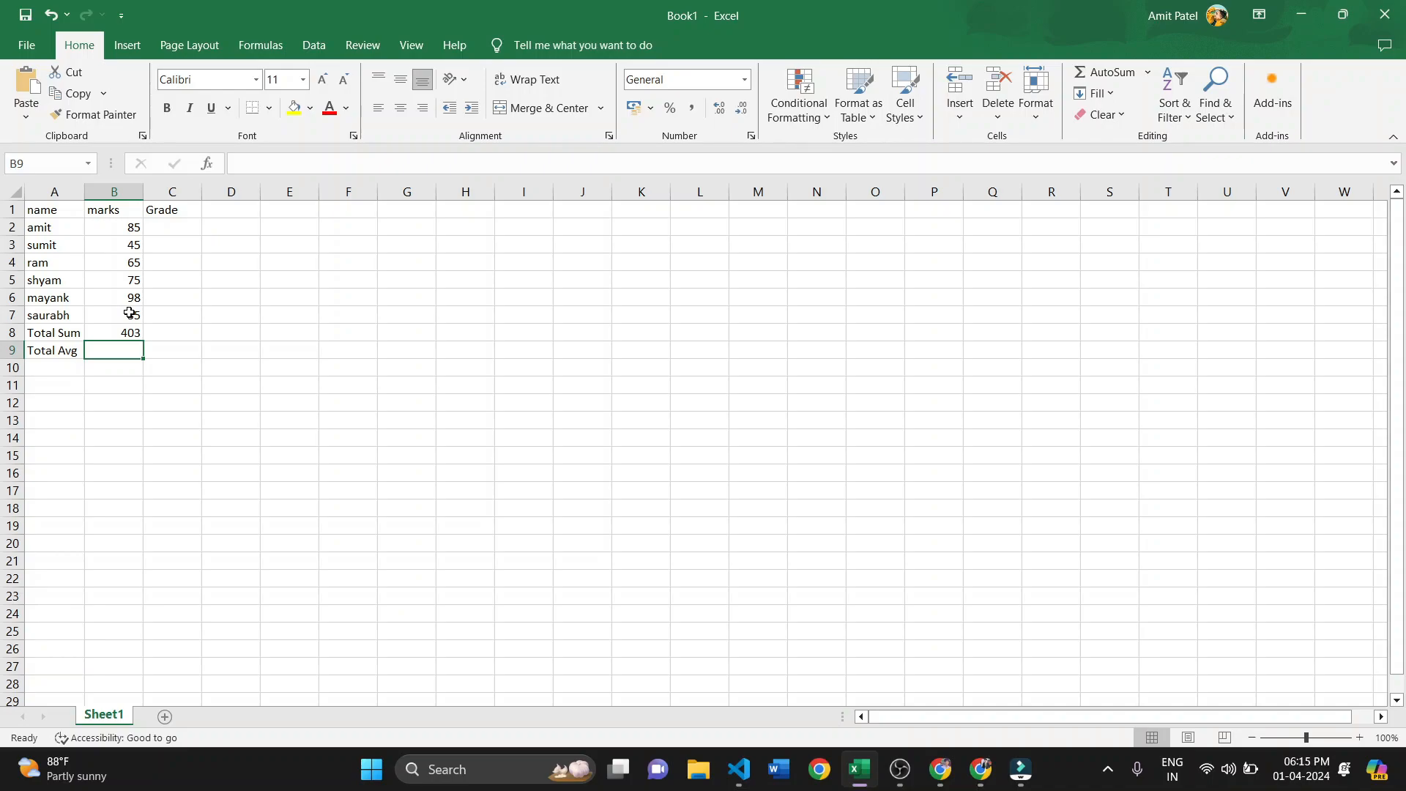
# Switch to the Calculator app, compute 403 divided by 6 as a manual check of the average, and return to the worksheet
pyautogui.doubleClick(115, 351)
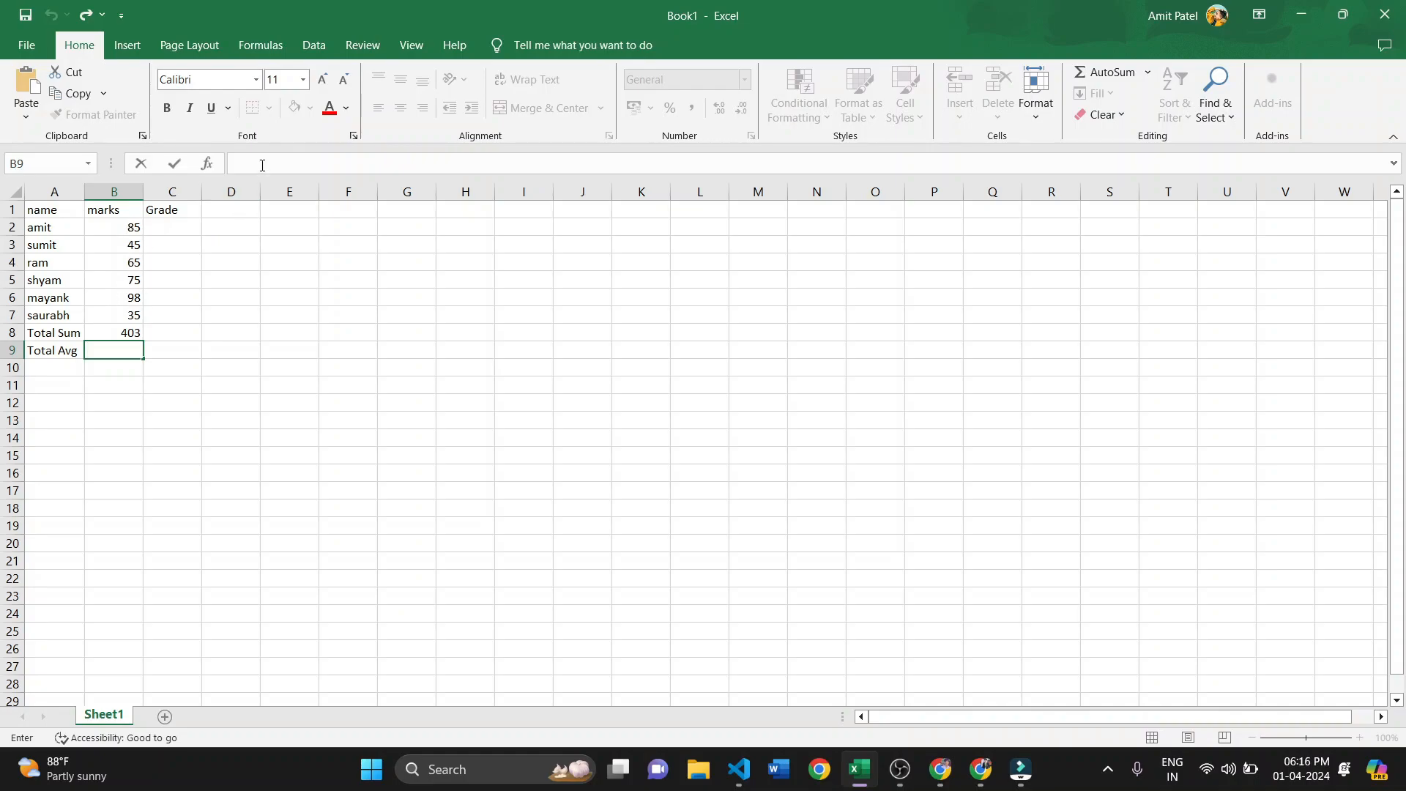
pyautogui.press('super')
pyautogui.write('calculator')
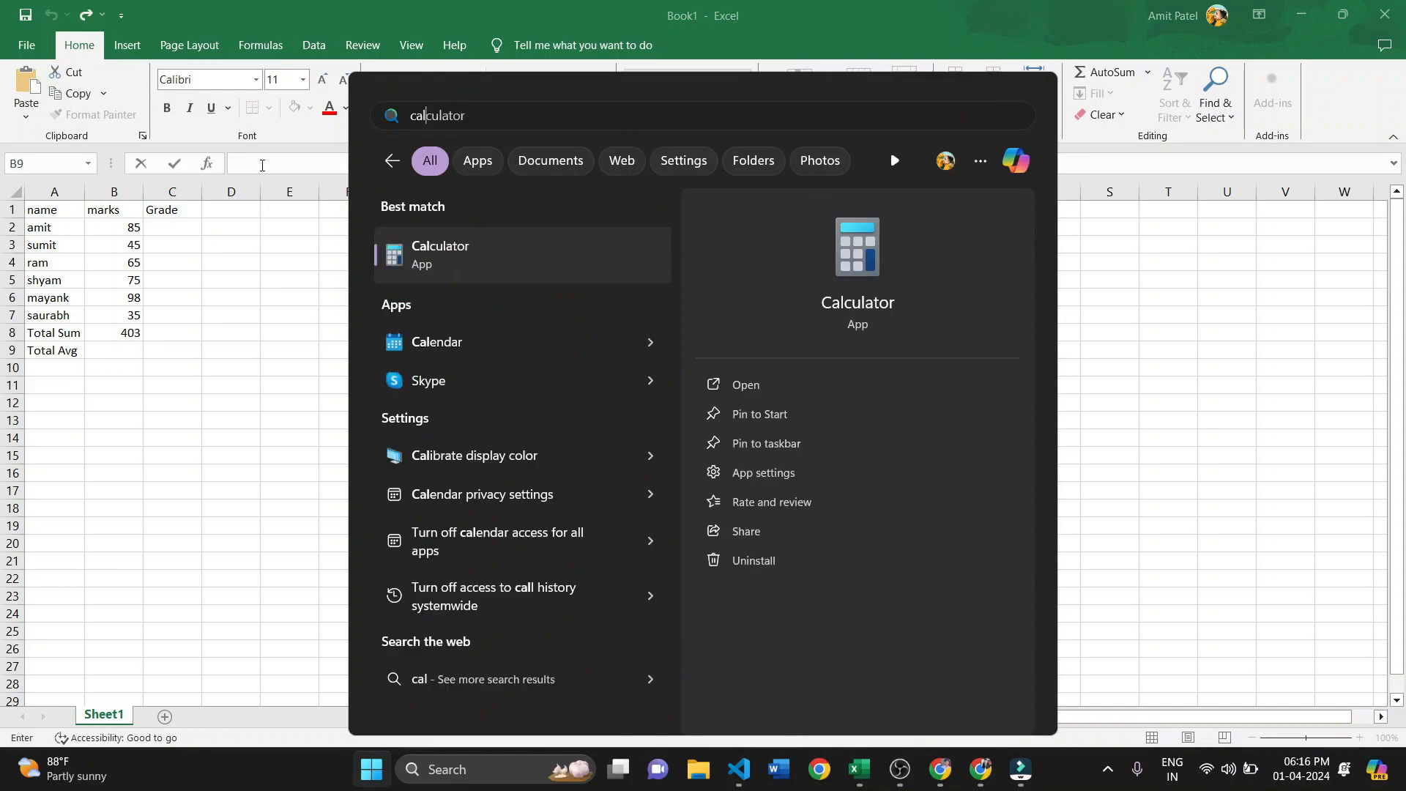
pyautogui.press('Return')
pyautogui.write('403')
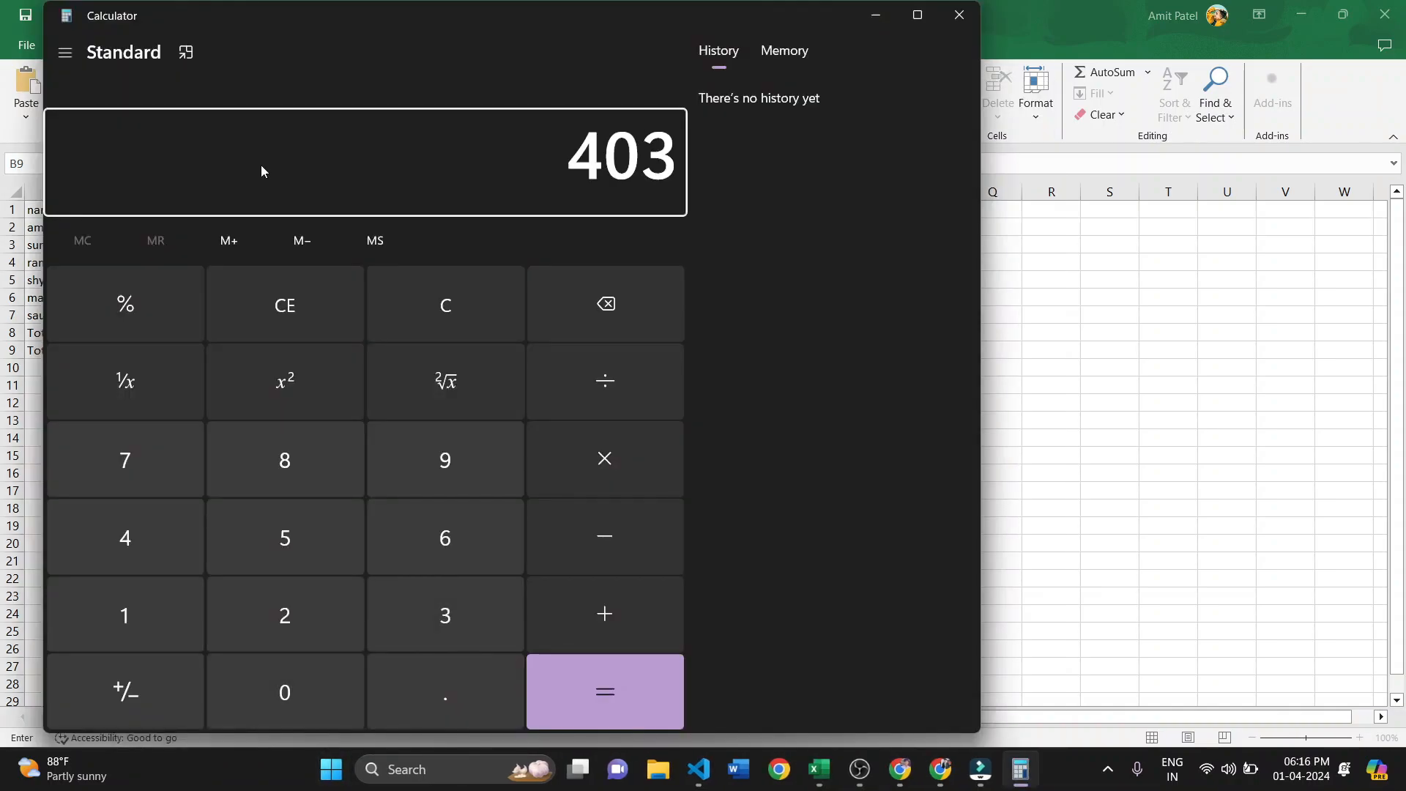
pyautogui.press('/')
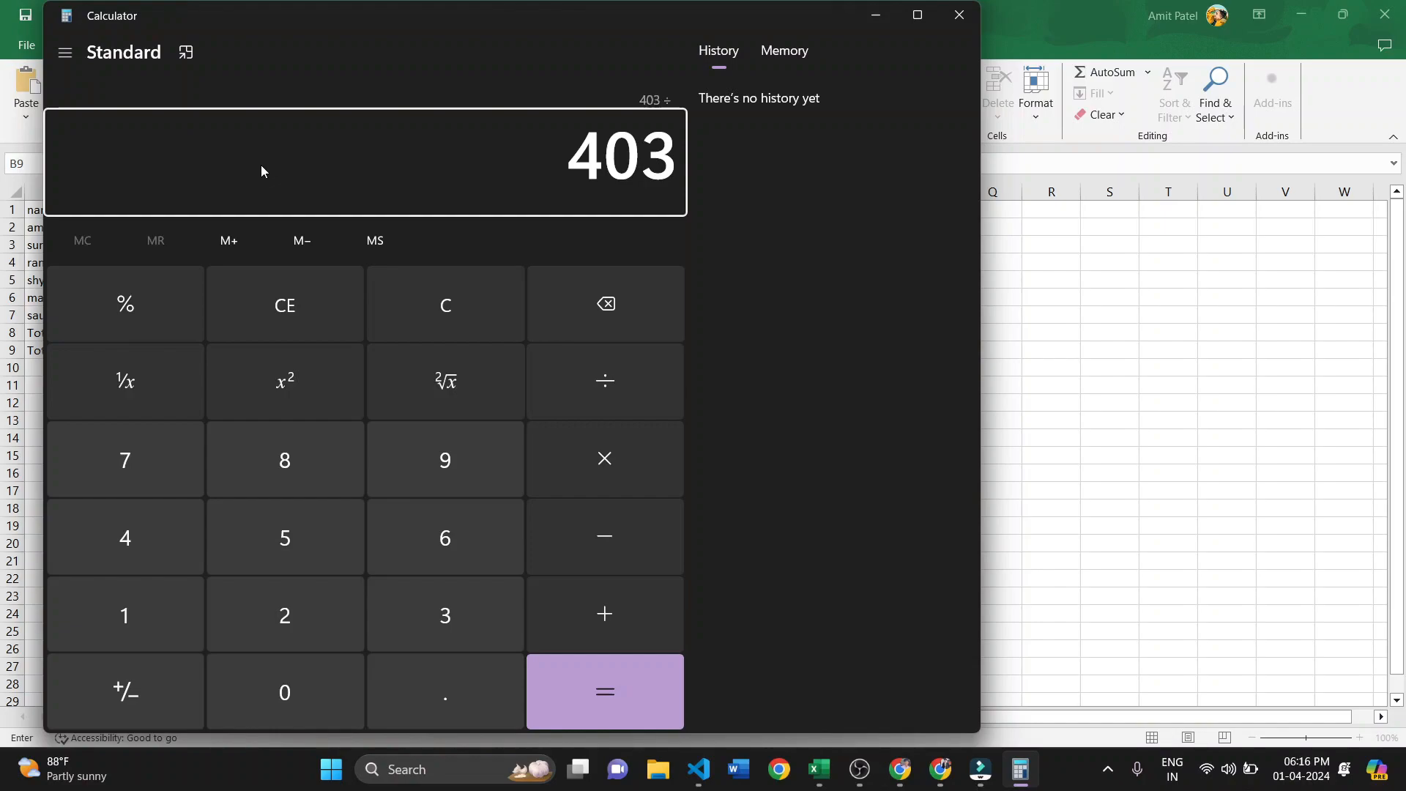
pyautogui.write('6')
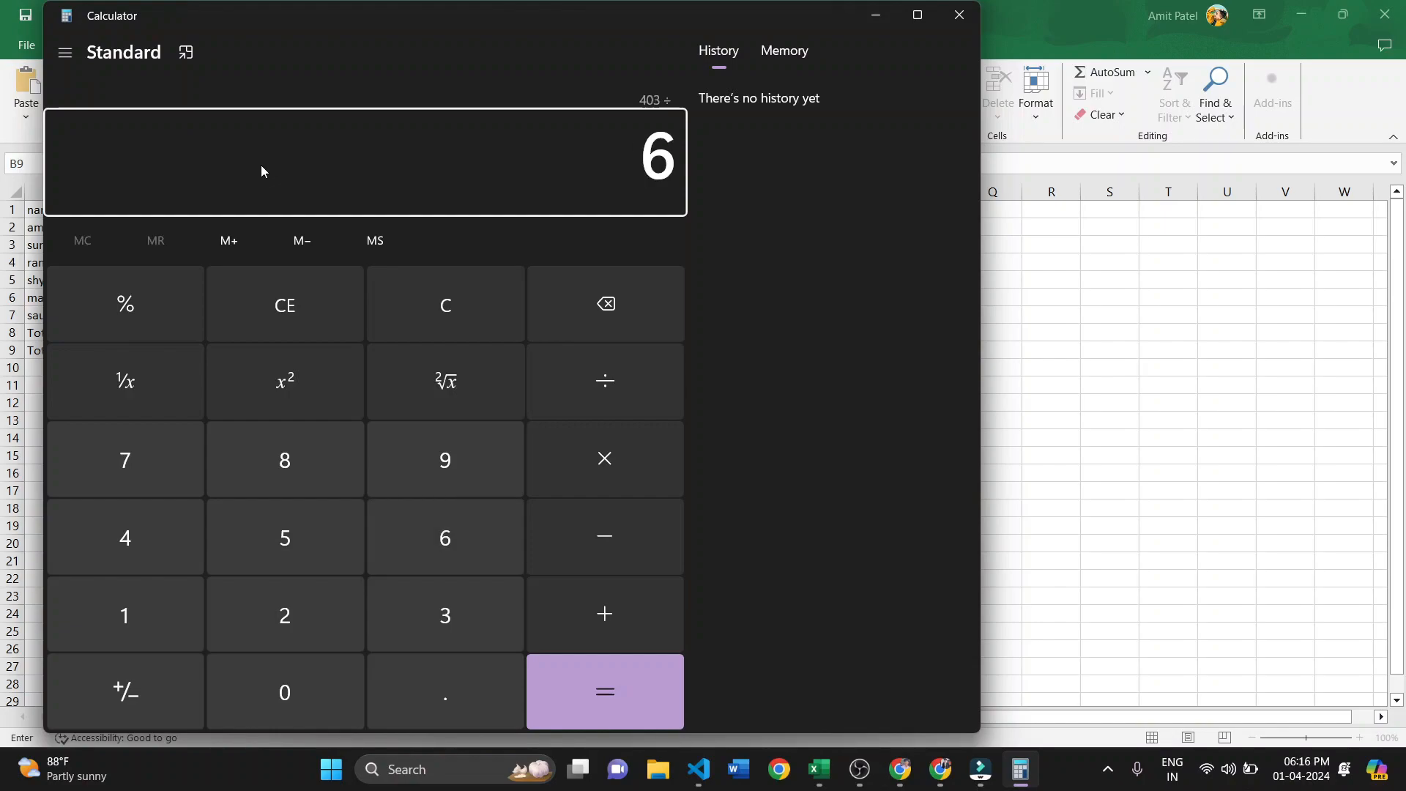
pyautogui.press('Return')
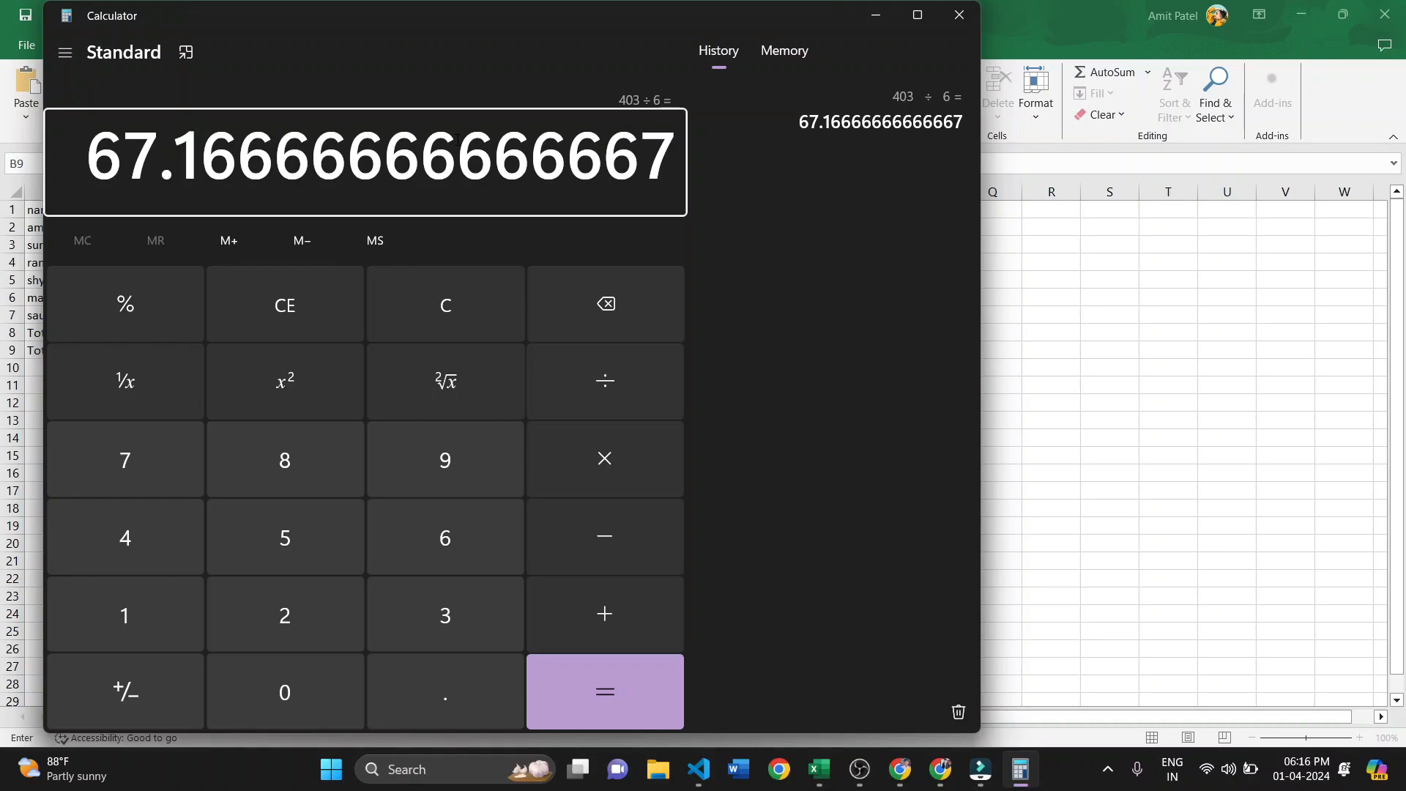
pyautogui.click(875, 15)
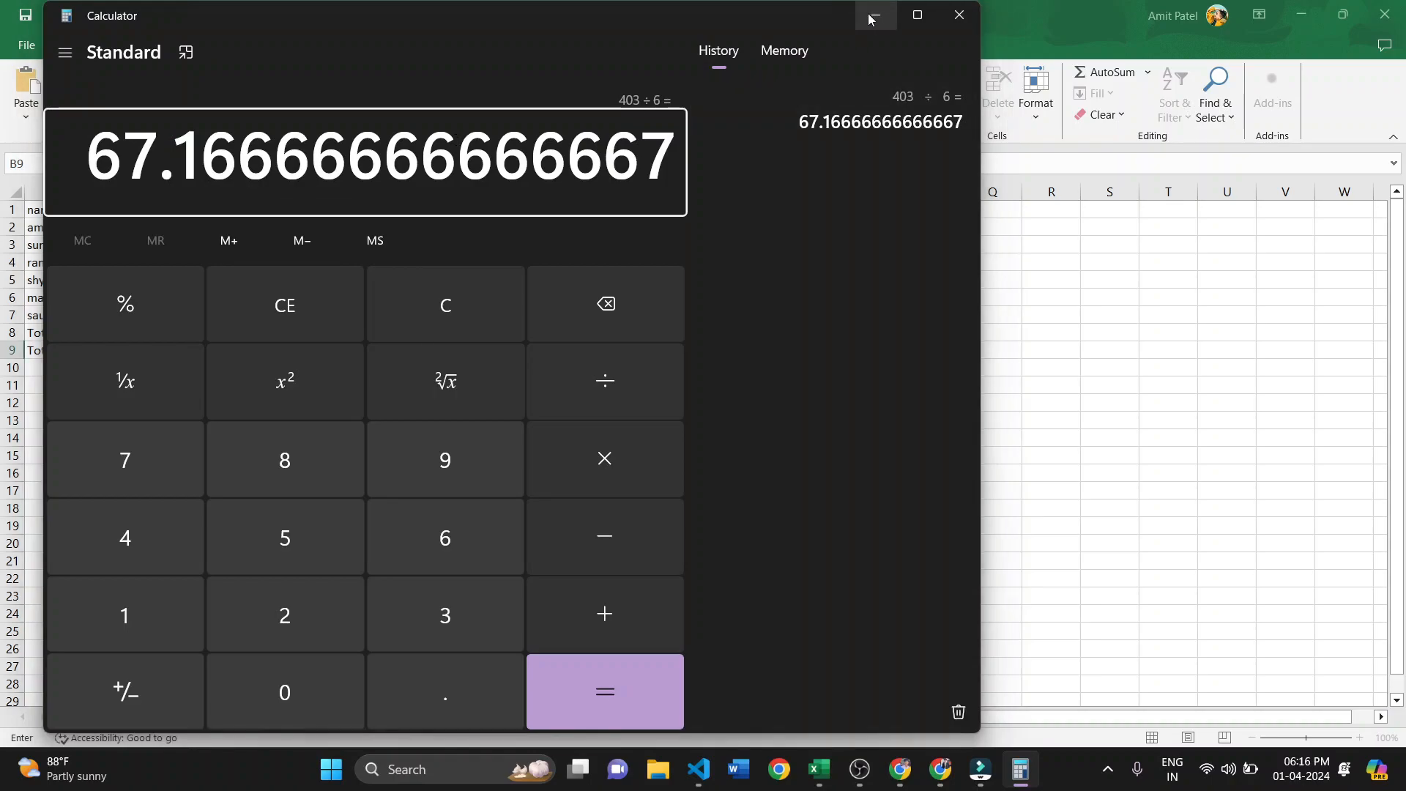
# Enter the formula =AVERAGE(B2:B7) in cell B9 and compare its result with the one in Calculator
pyautogui.click(286, 170)
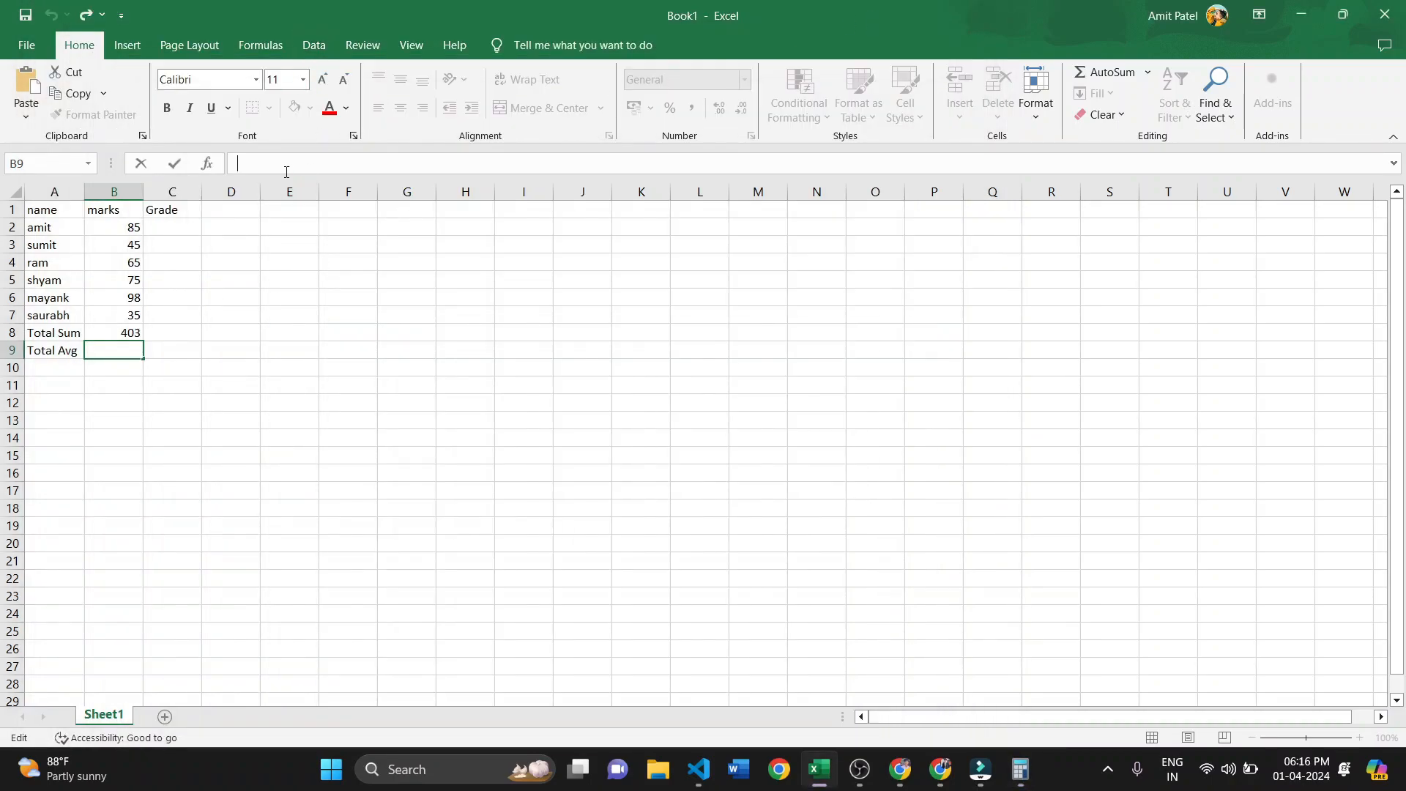
pyautogui.write('=Ave')
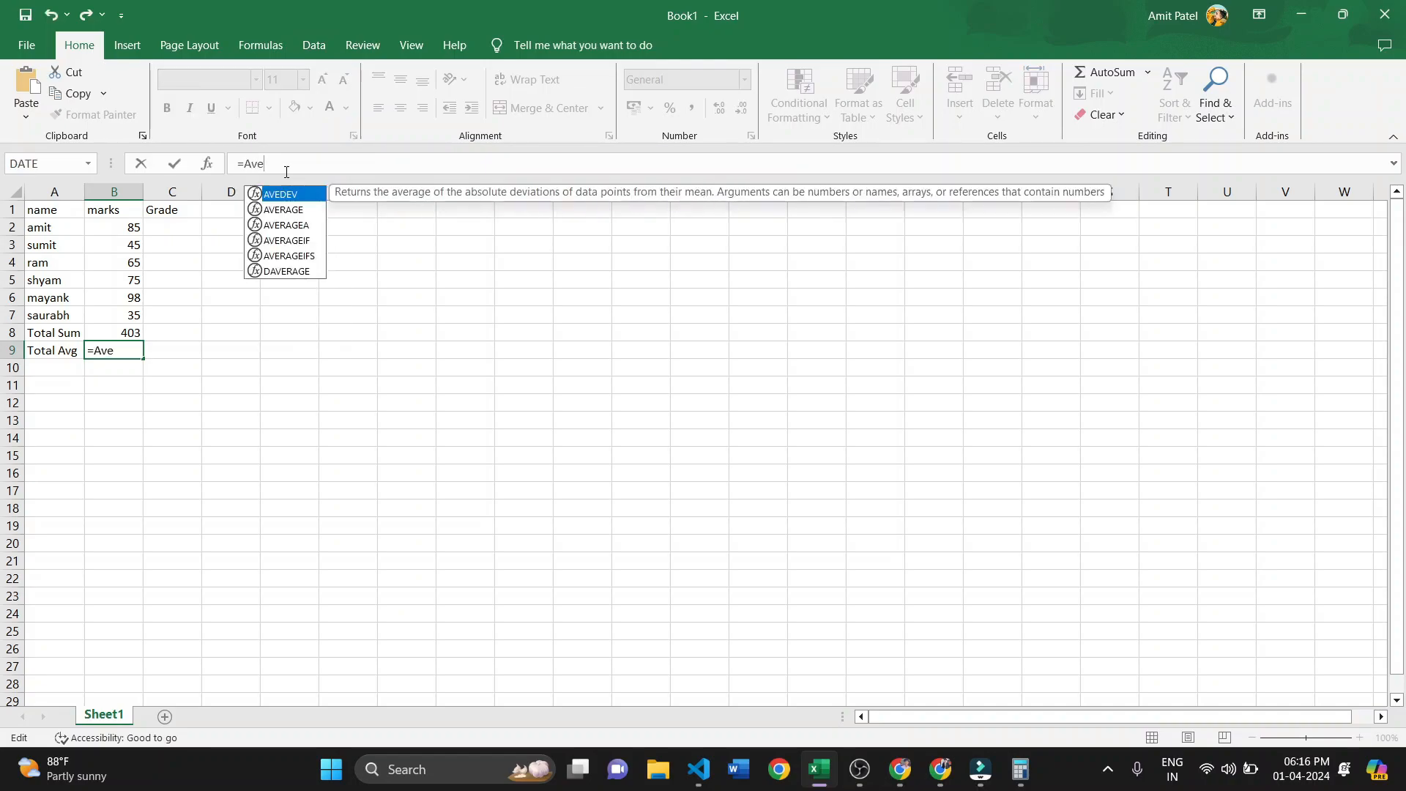
pyautogui.press('Down')
pyautogui.press('Tab')
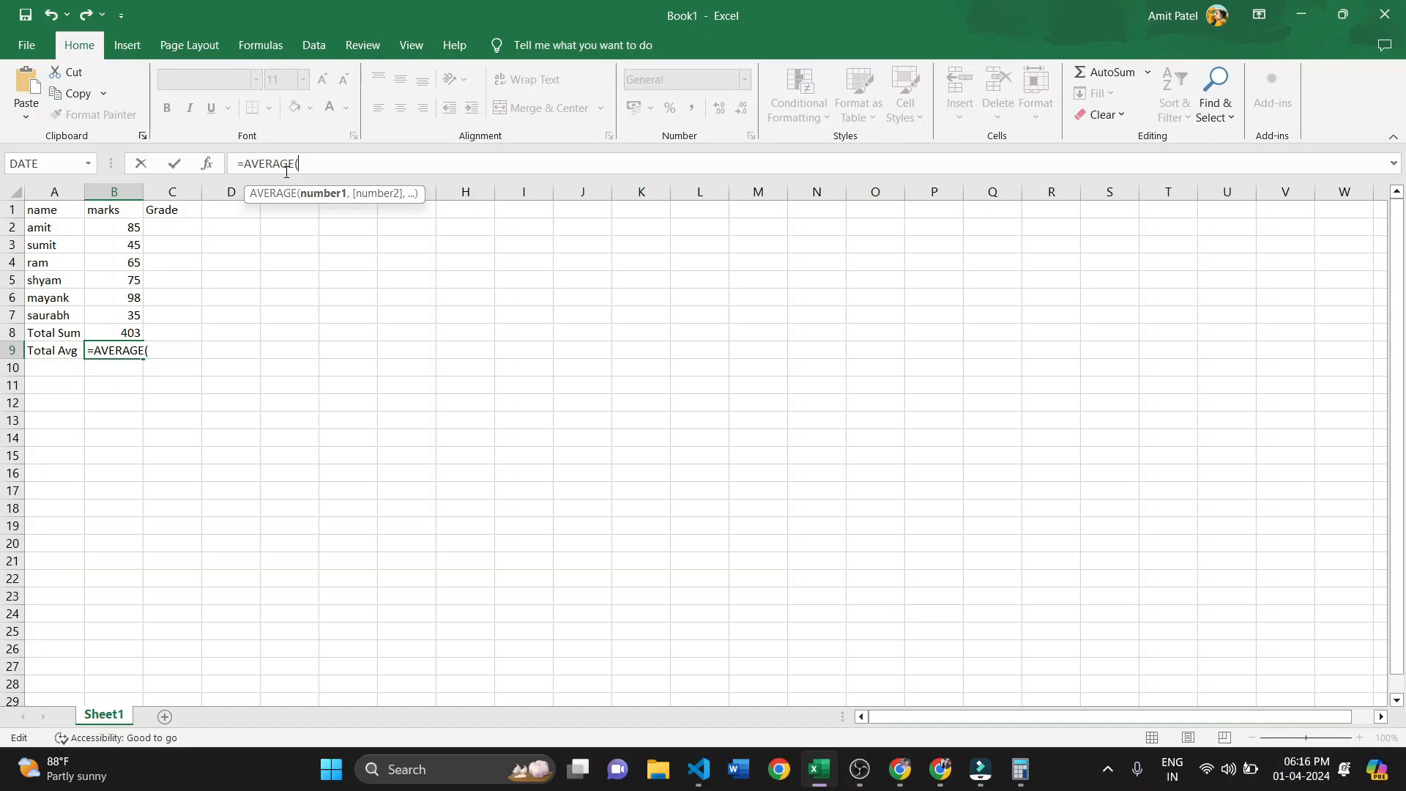
pyautogui.moveTo(109, 227); pyautogui.dragTo(112, 315)
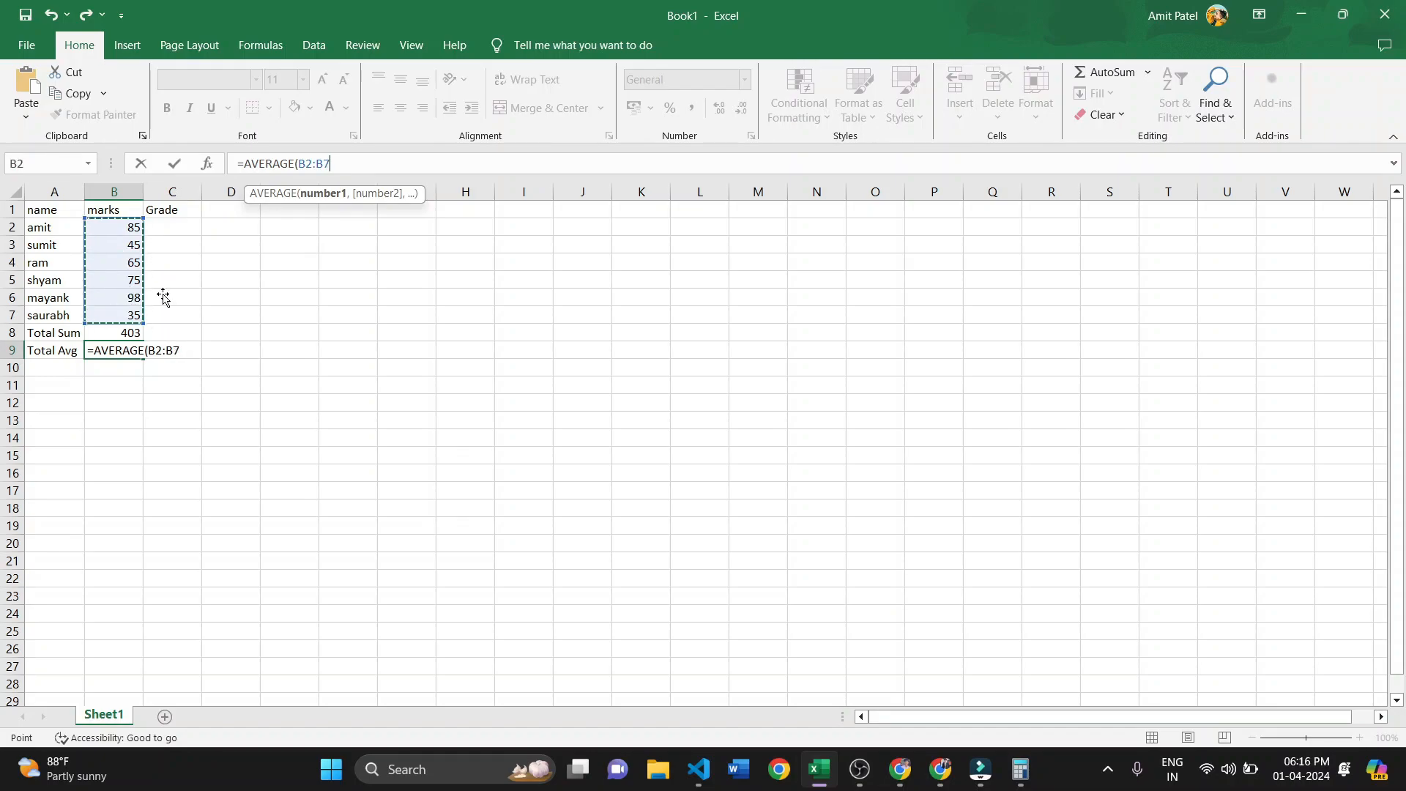
pyautogui.write(')')
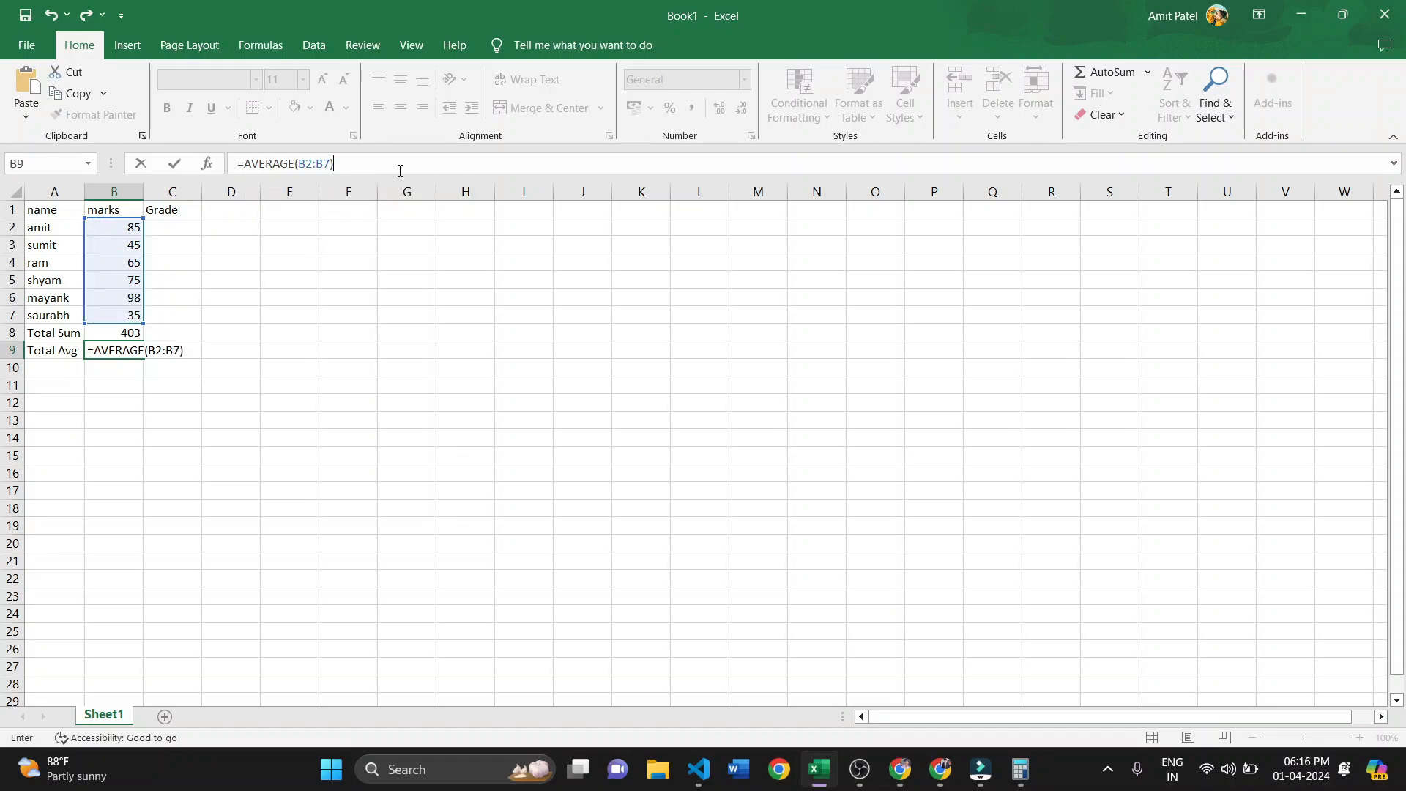
pyautogui.press('Return')
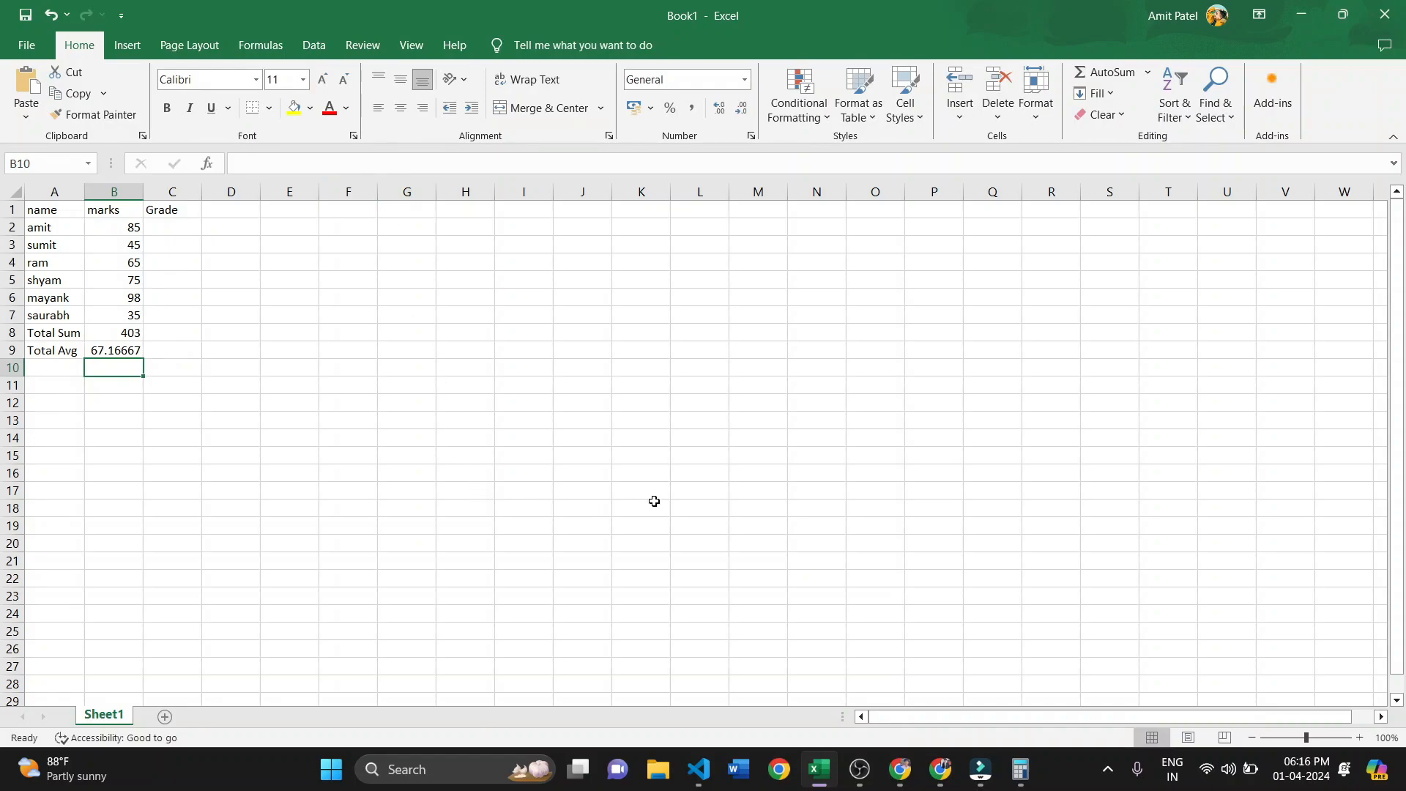
pyautogui.click(1020, 769)
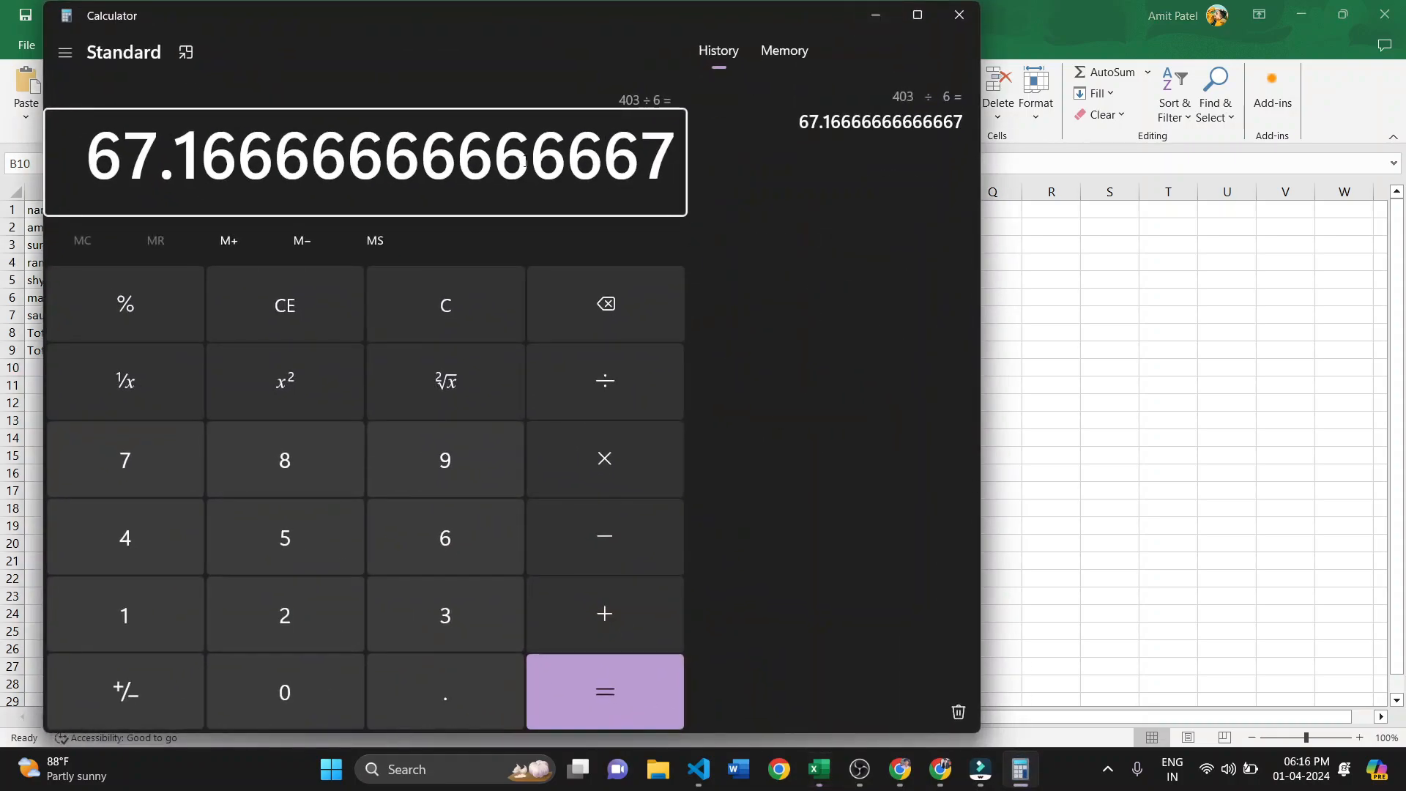
pyautogui.click(879, 11)
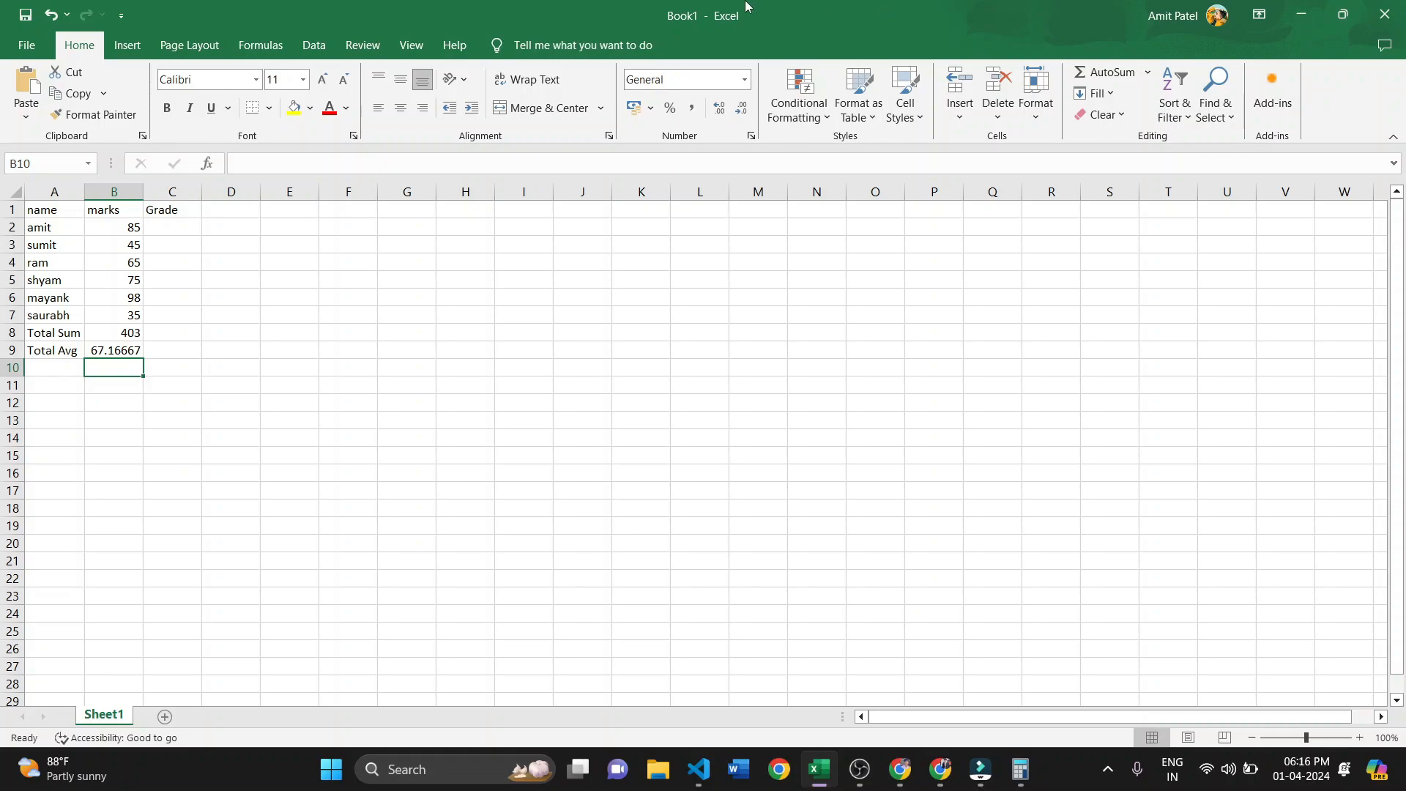
# Enter an IF formula in cell C2 that returns "GOOD" when B2>75 and "Average" otherwise
pyautogui.click(178, 224)
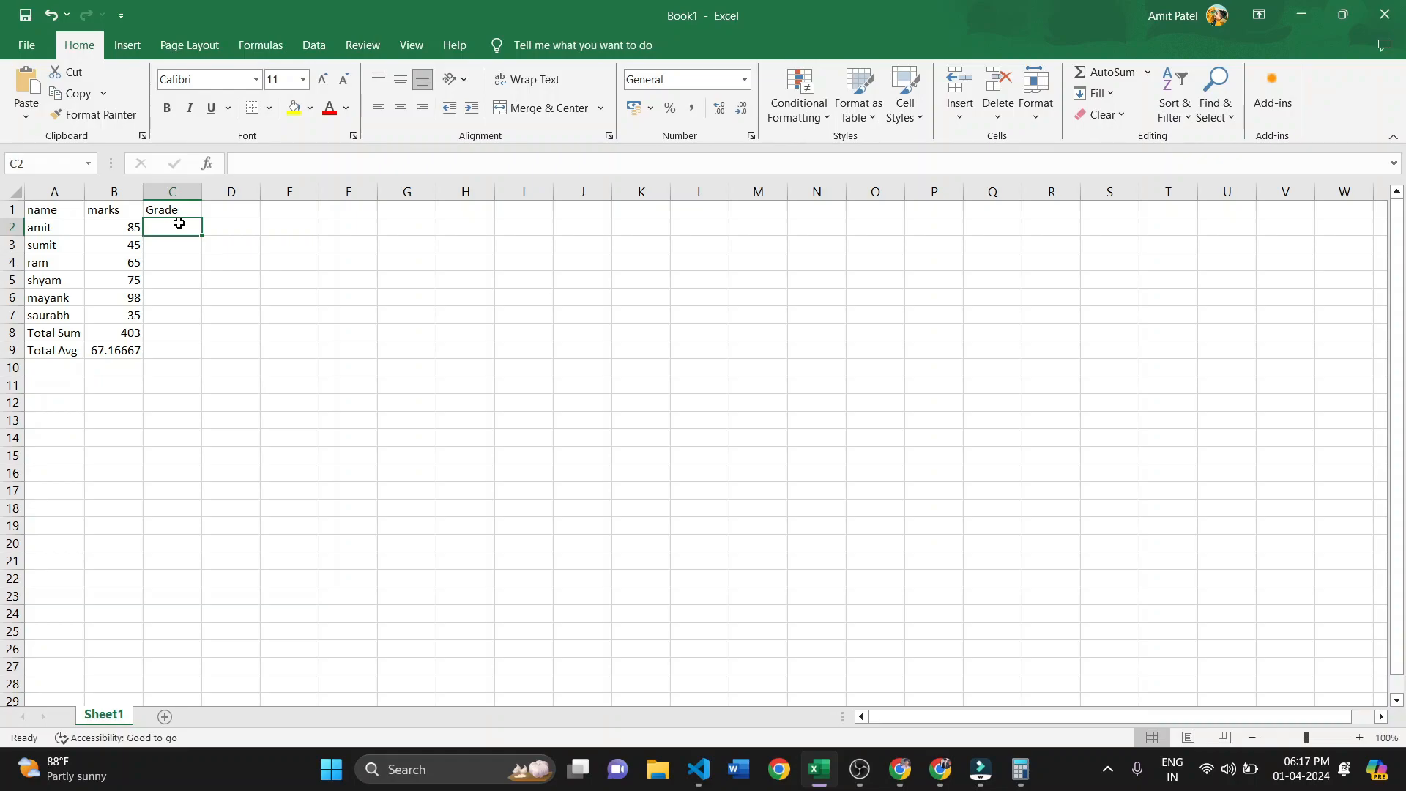
pyautogui.doubleClick(179, 224)
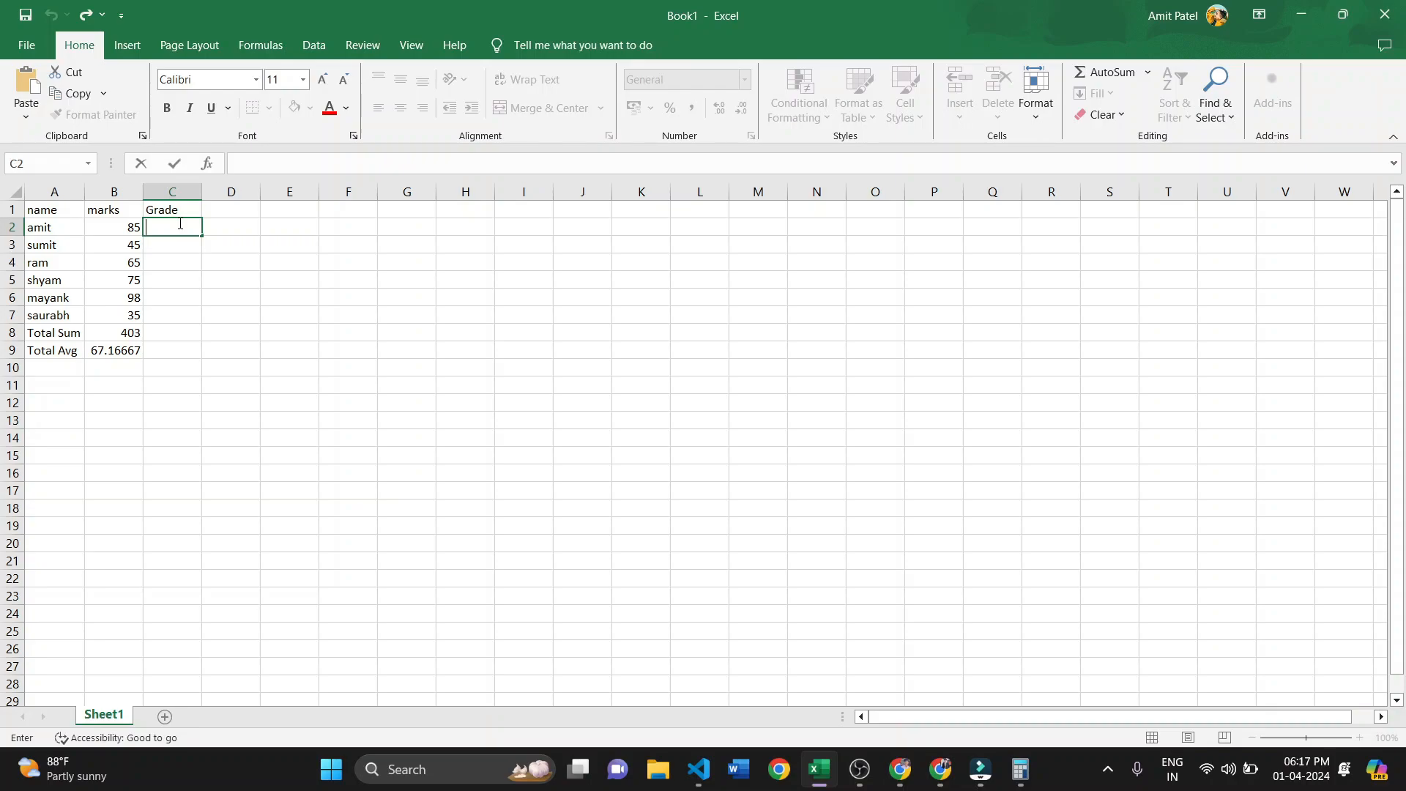
pyautogui.write('=if')
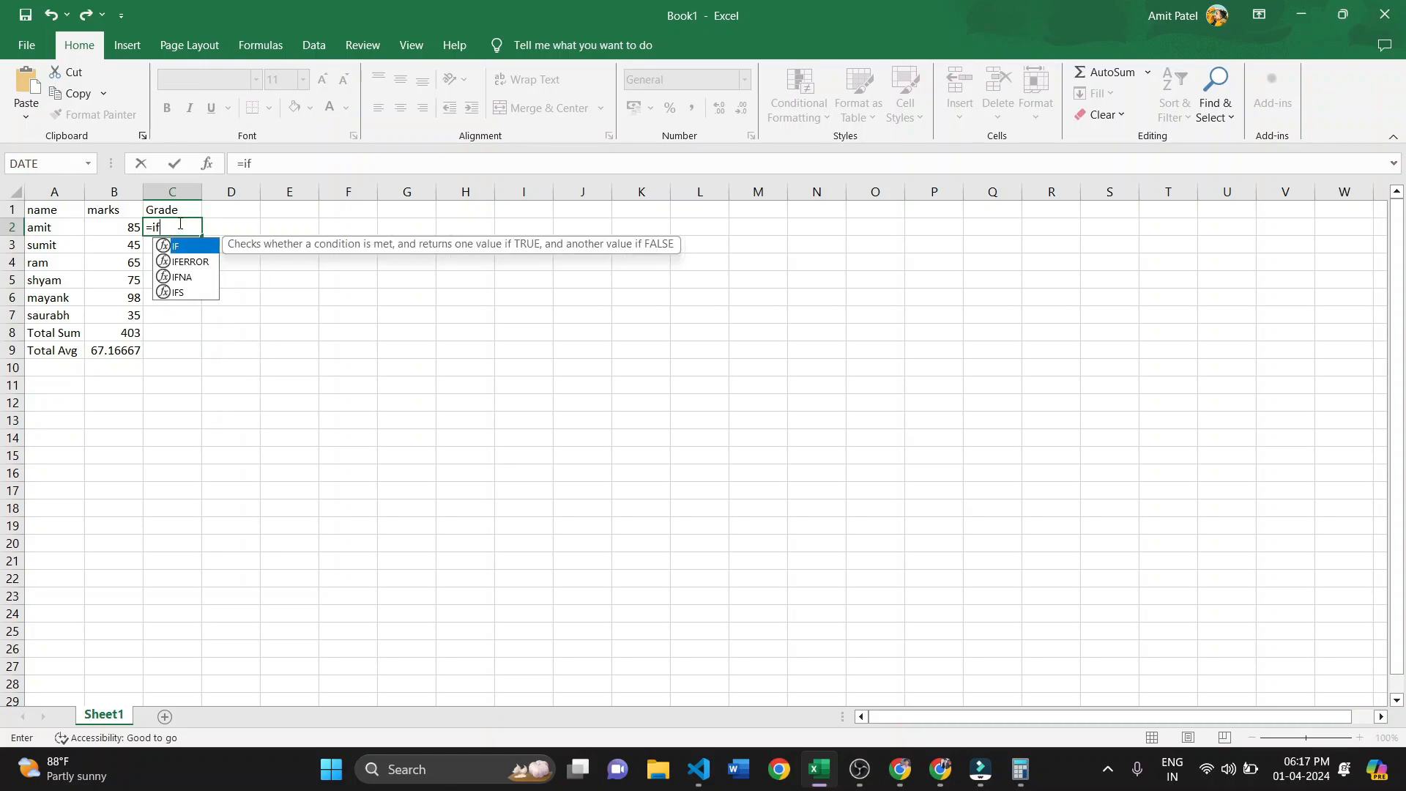
pyautogui.press('Tab')
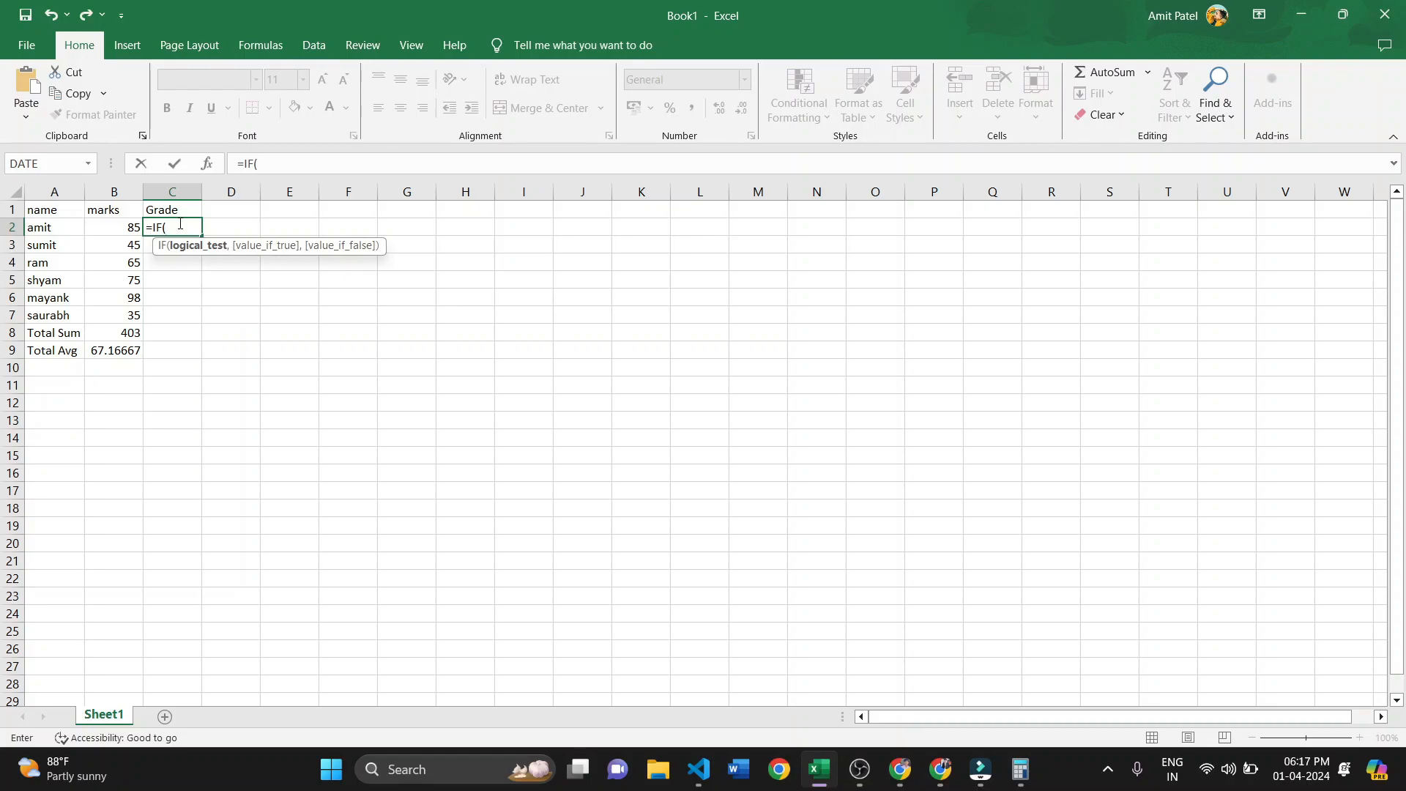
pyautogui.click(114, 230)
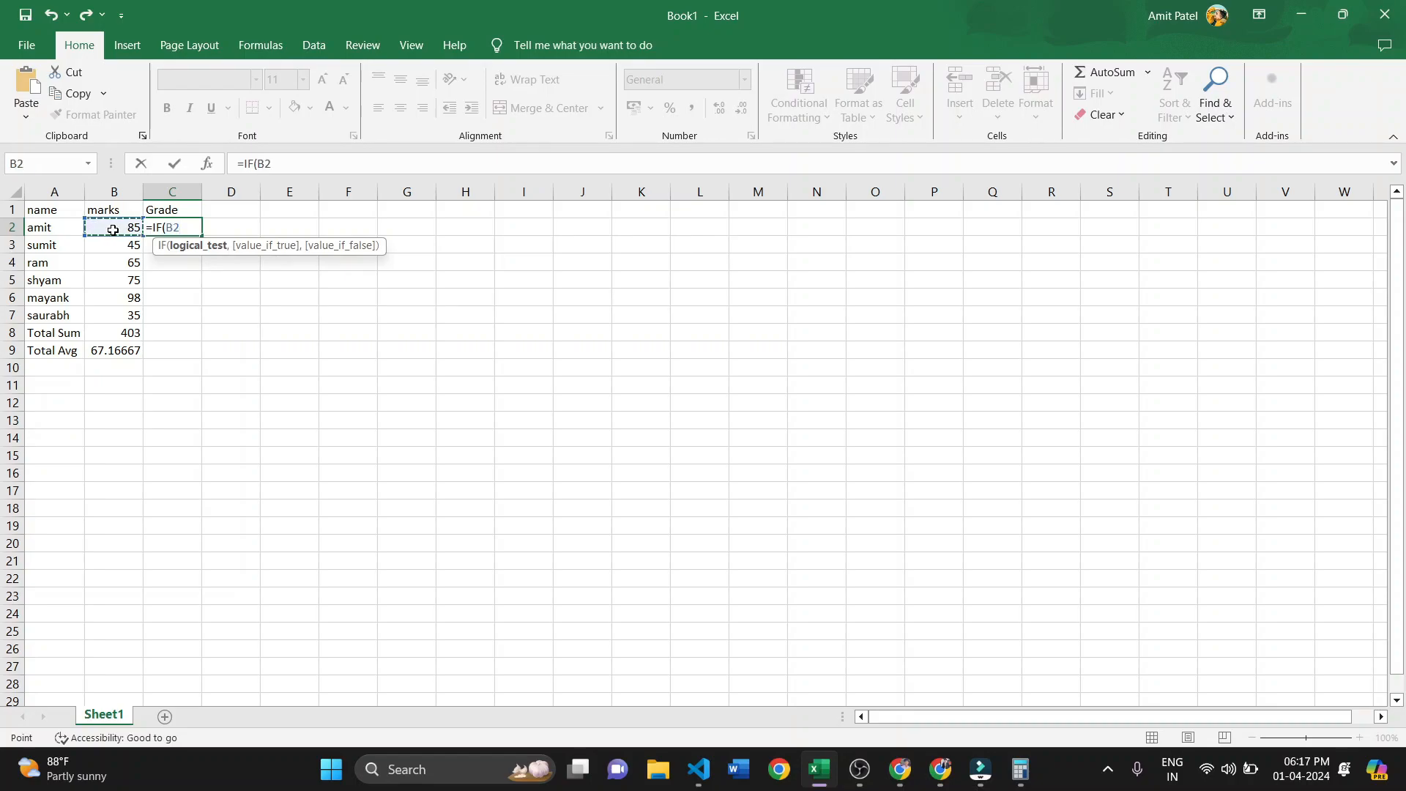
pyautogui.write('>75 , ')
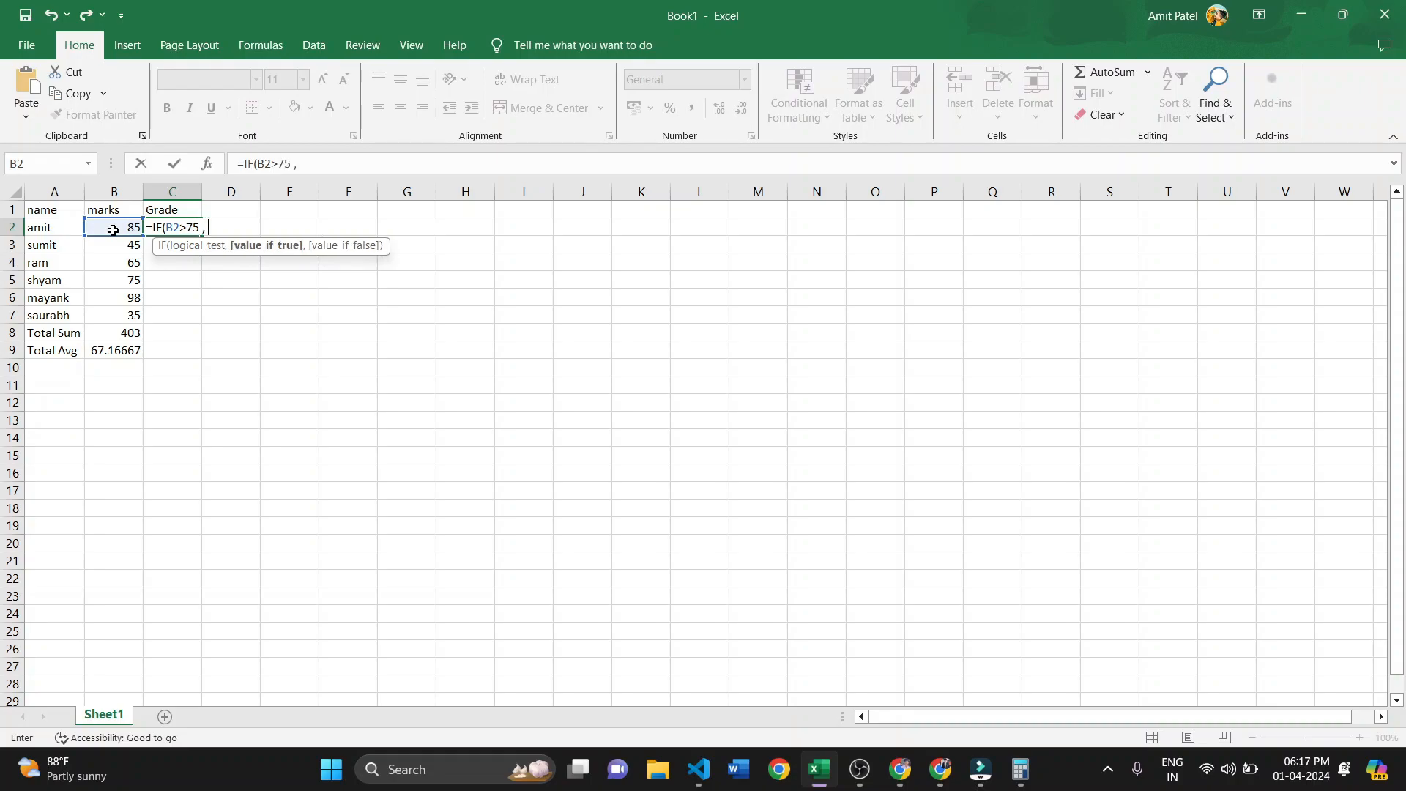
pyautogui.write('"TRU')
pyautogui.press('BackSpace')
pyautogui.press('BackSpace')
pyautogui.press('BackSpace')
pyautogui.write('GOOD" , ')
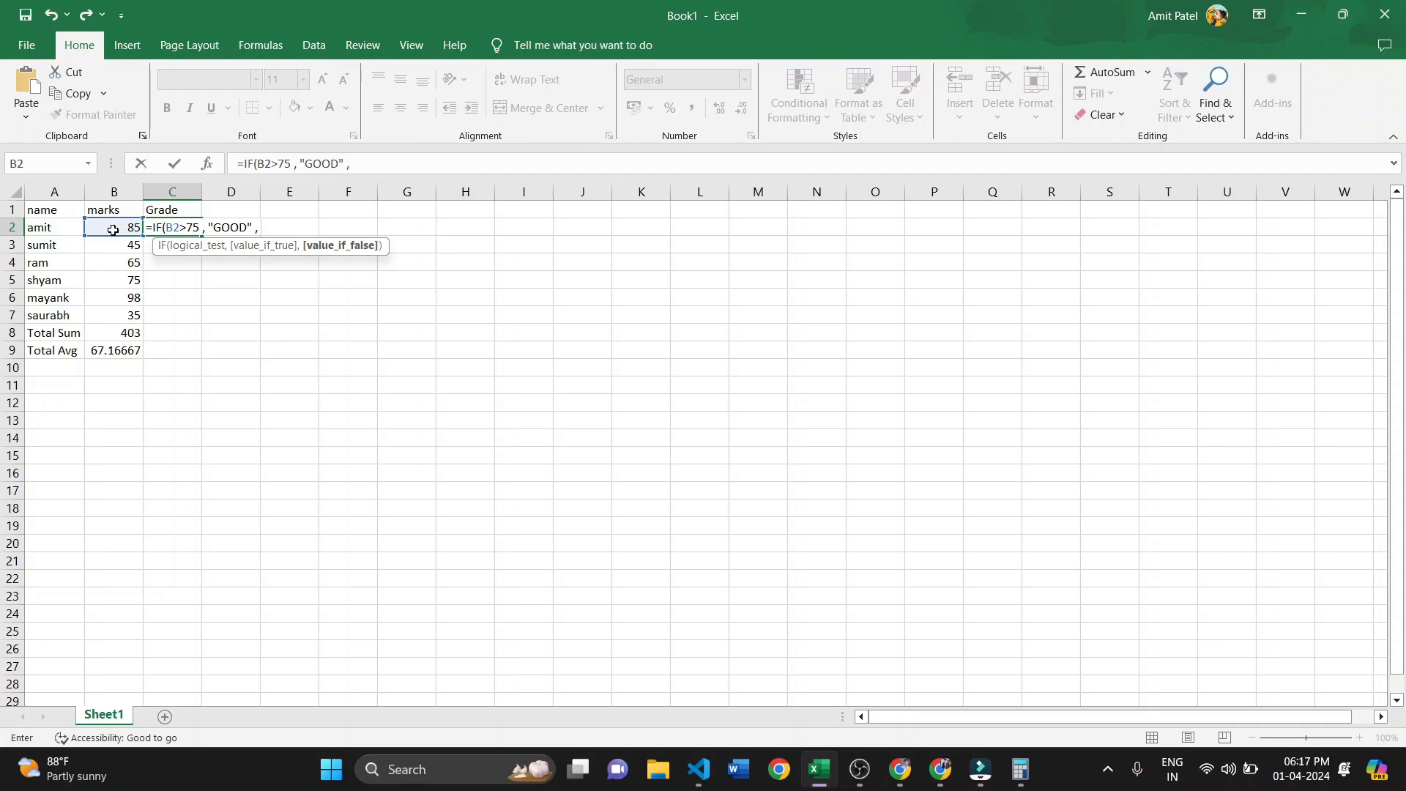
pyautogui.write('"Average")')
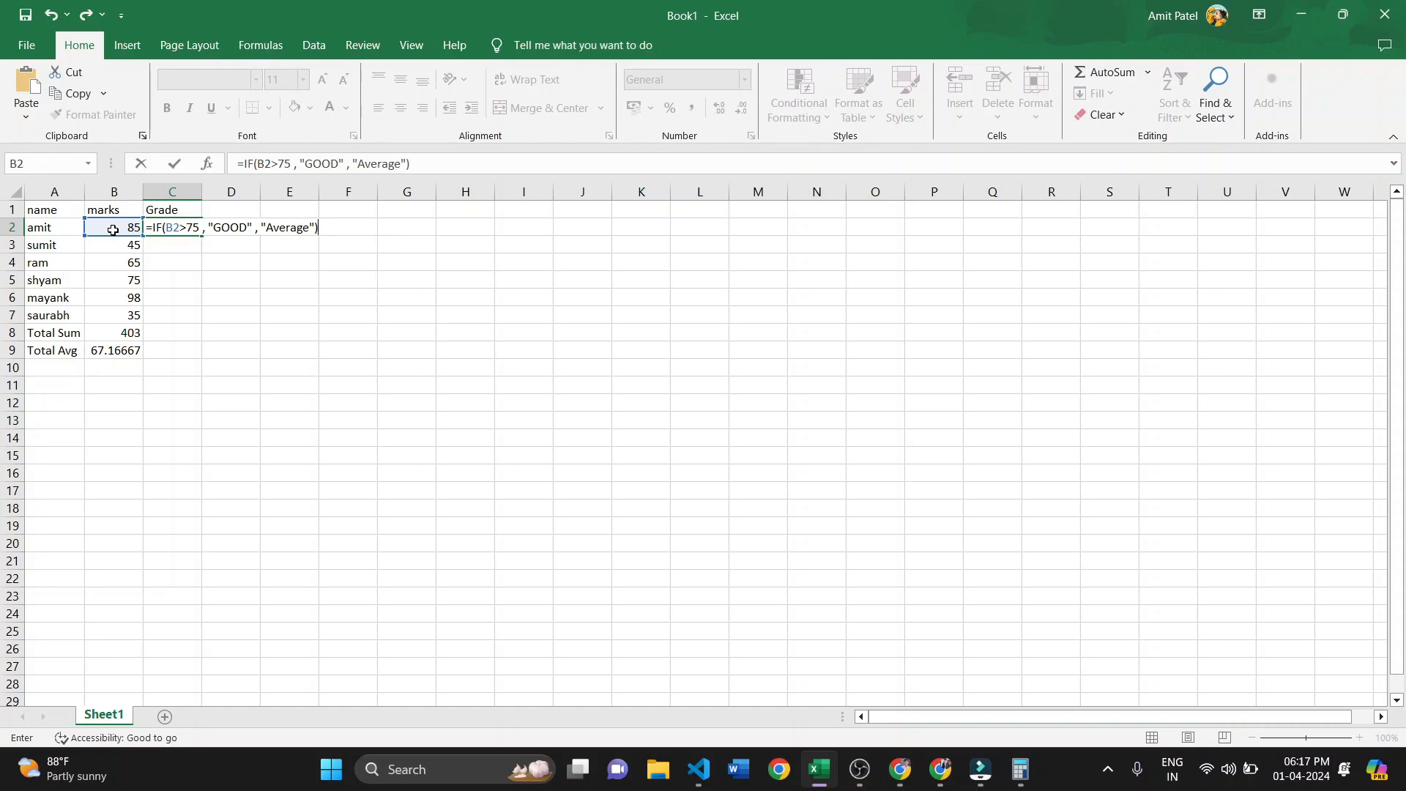
pyautogui.press('Return')
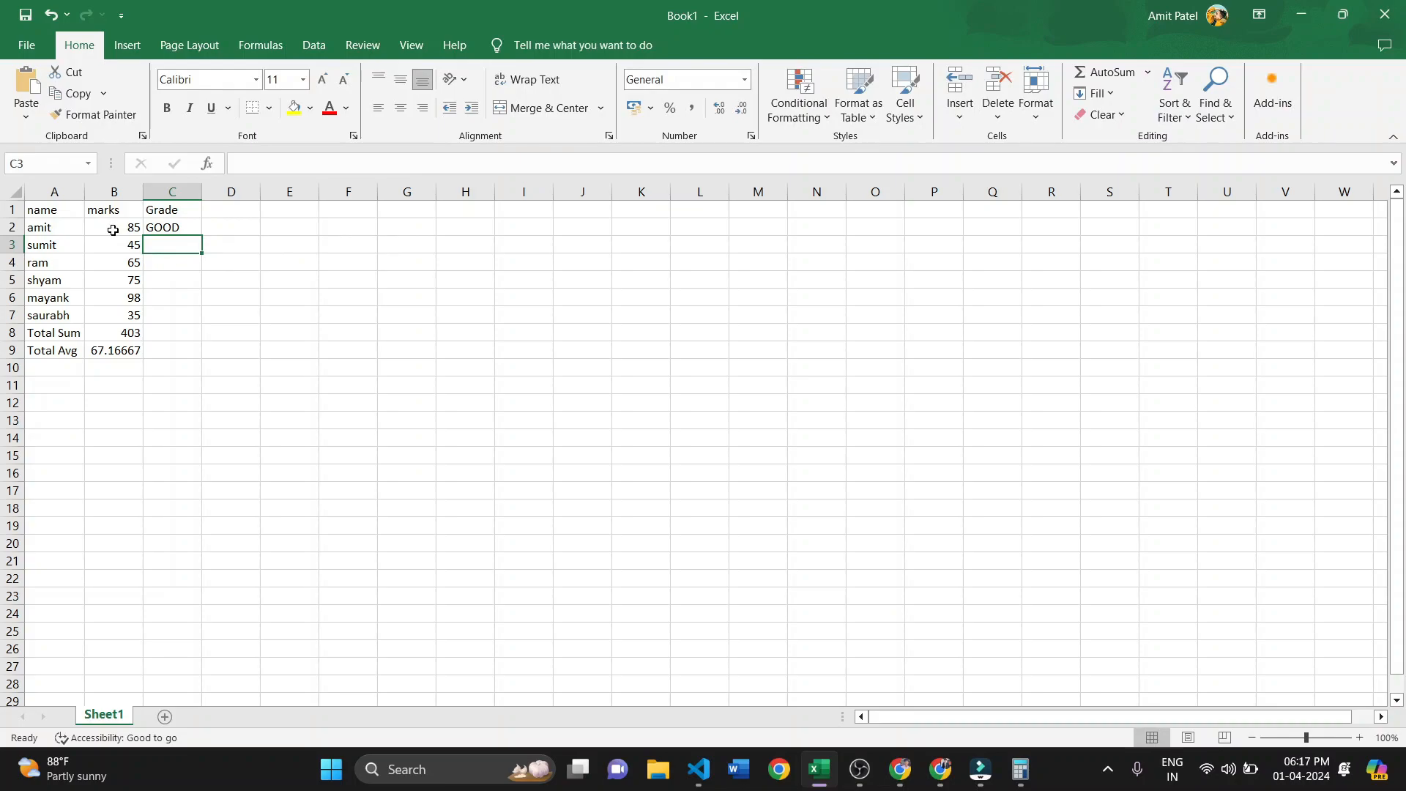
# Fill the grade formula from C2 down through C7 for the remaining students
pyautogui.click(172, 227)
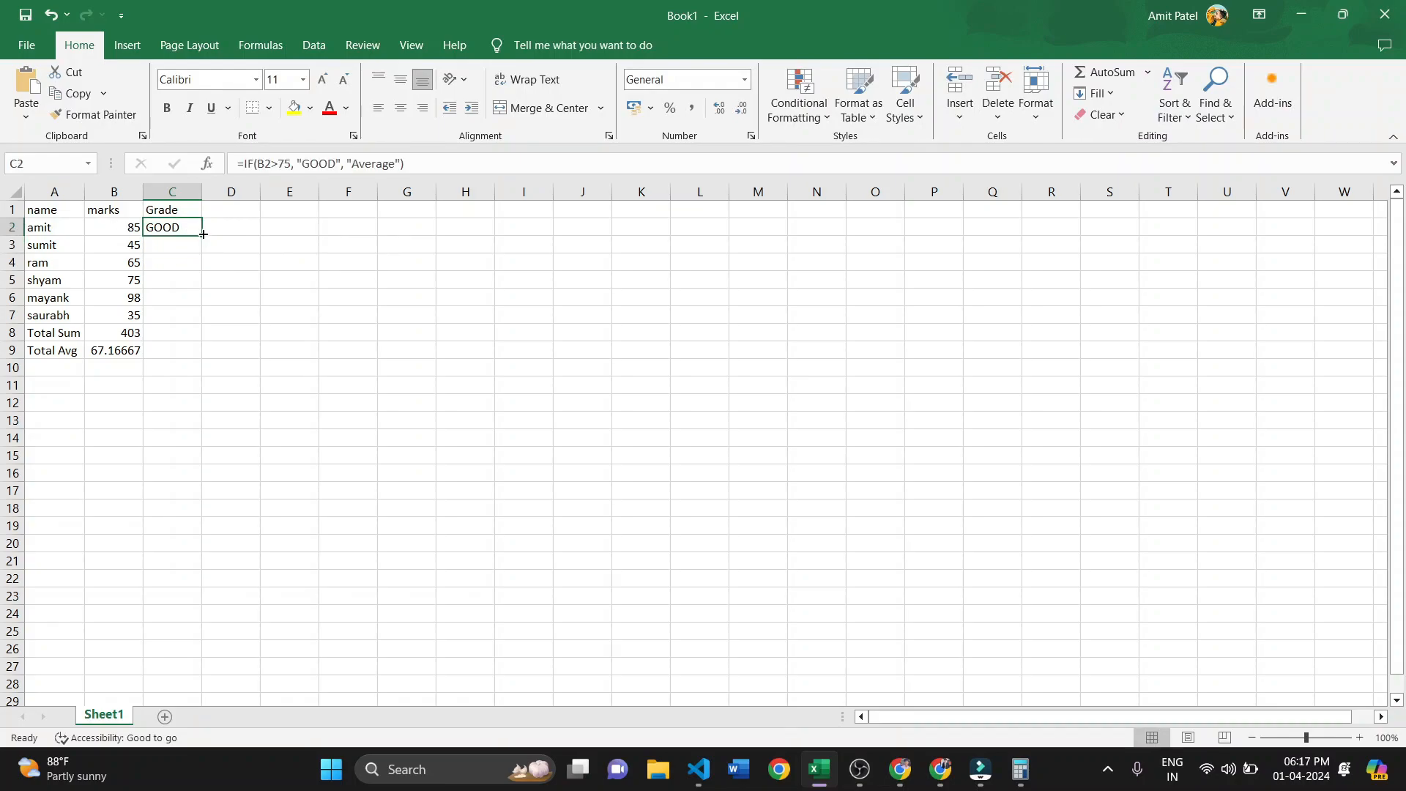
pyautogui.moveTo(202, 233); pyautogui.dragTo(202, 323)
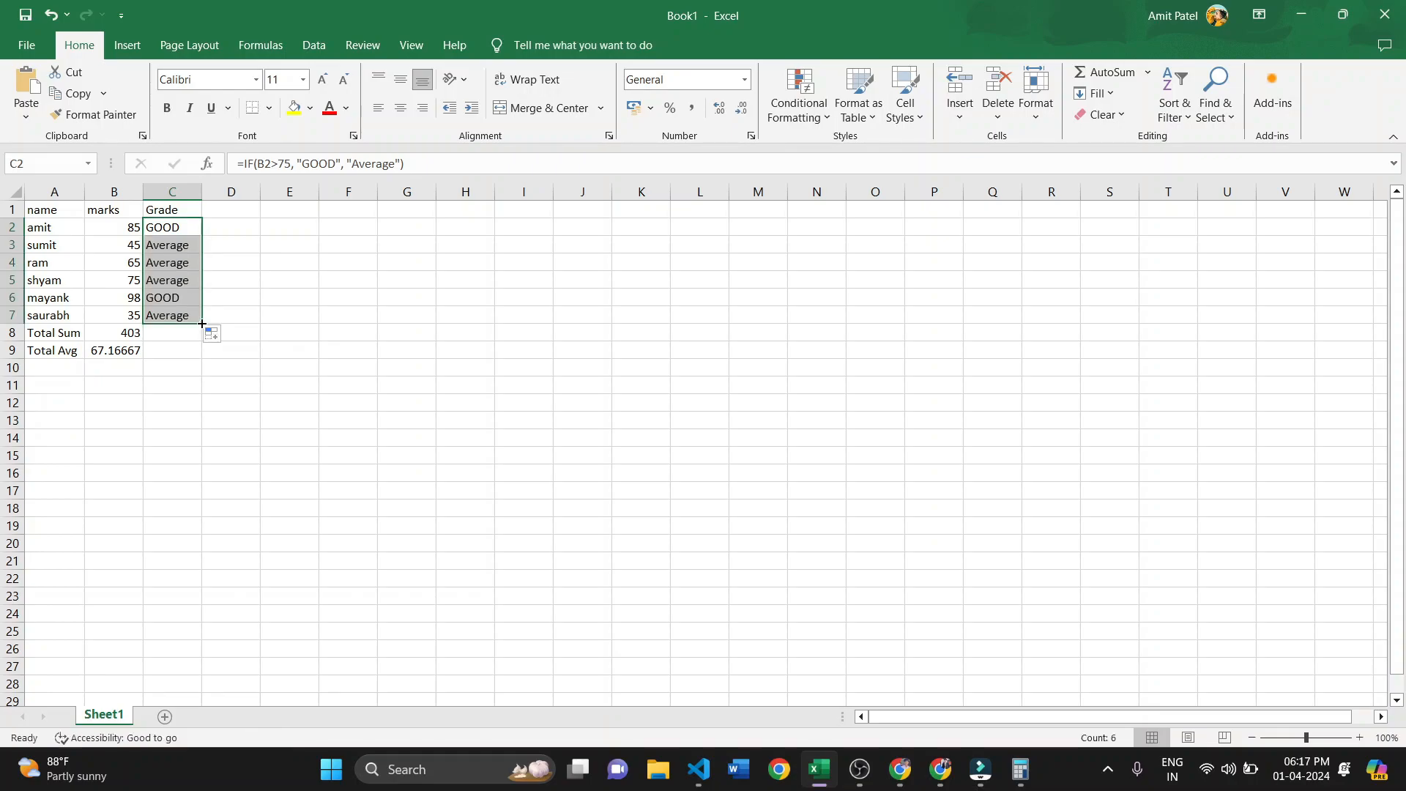